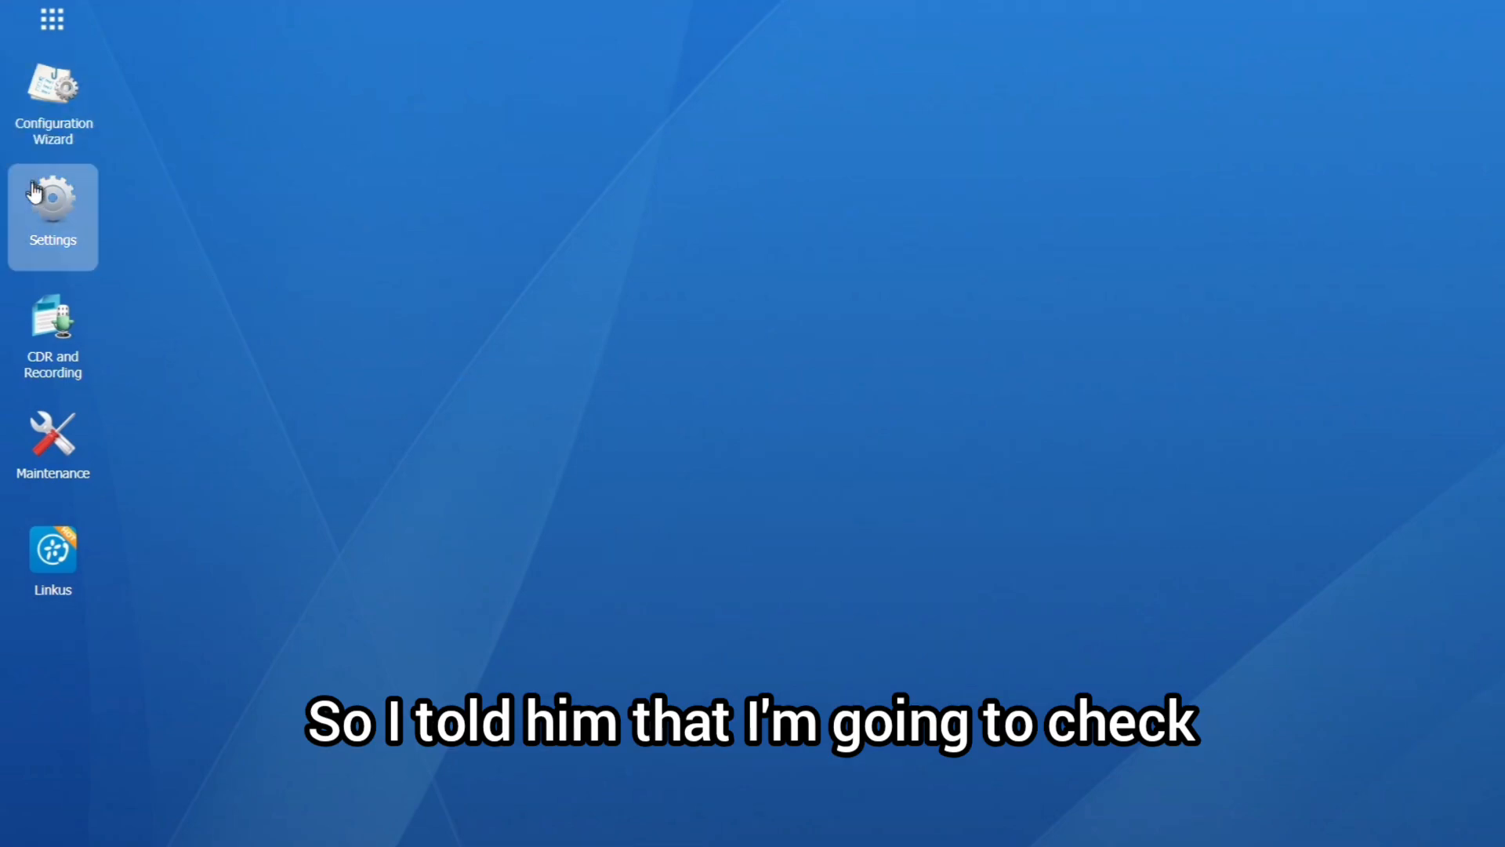
Step: Open the outbound routes list in the PBX call control settings and maximize the Settings window
{"action": "left_click", "coordinate": [44, 233]}
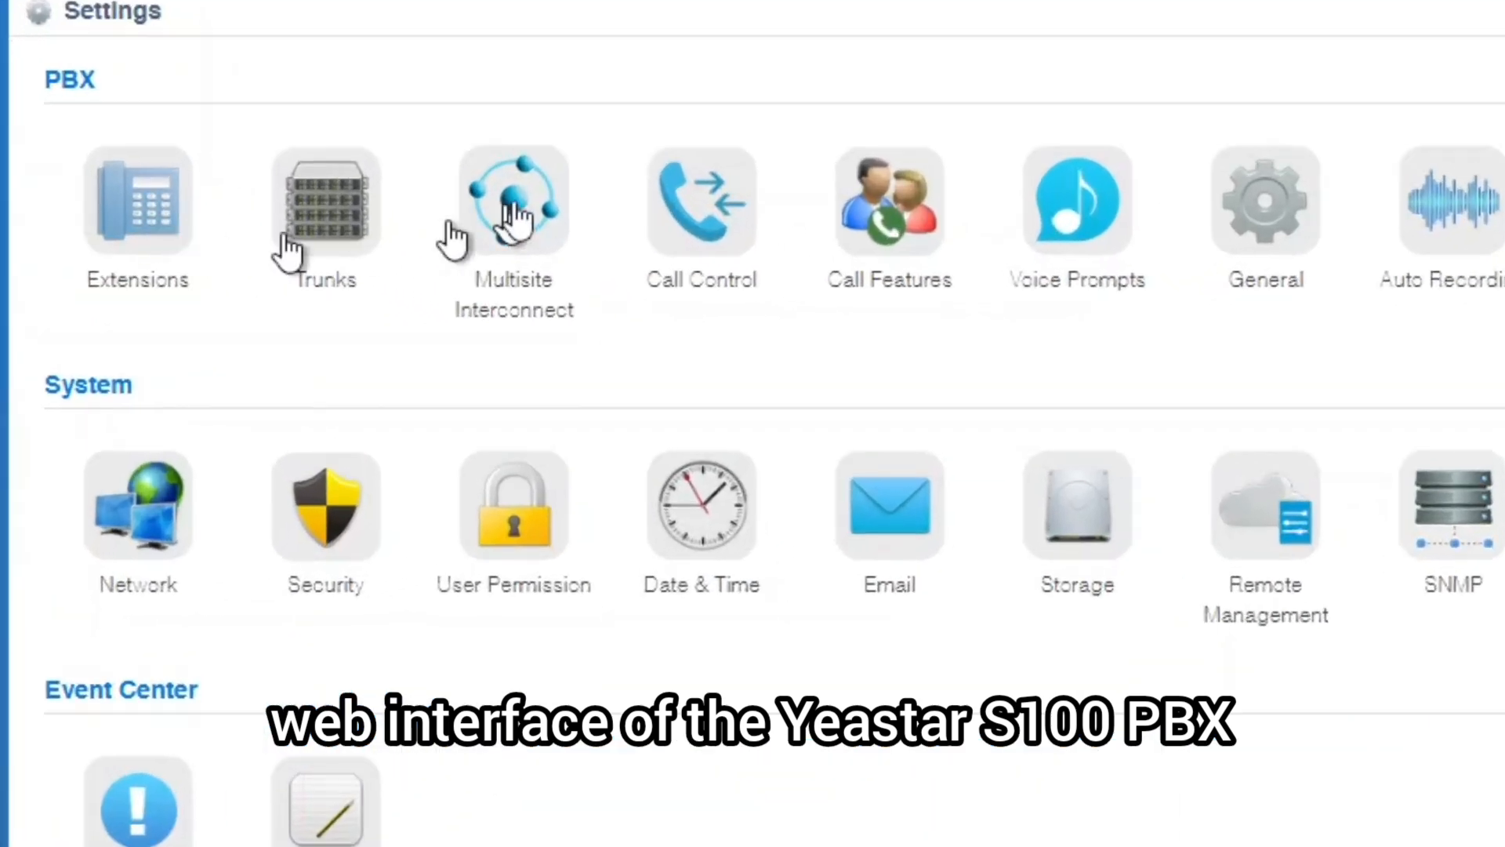
{"action": "left_click", "coordinate": [657, 192]}
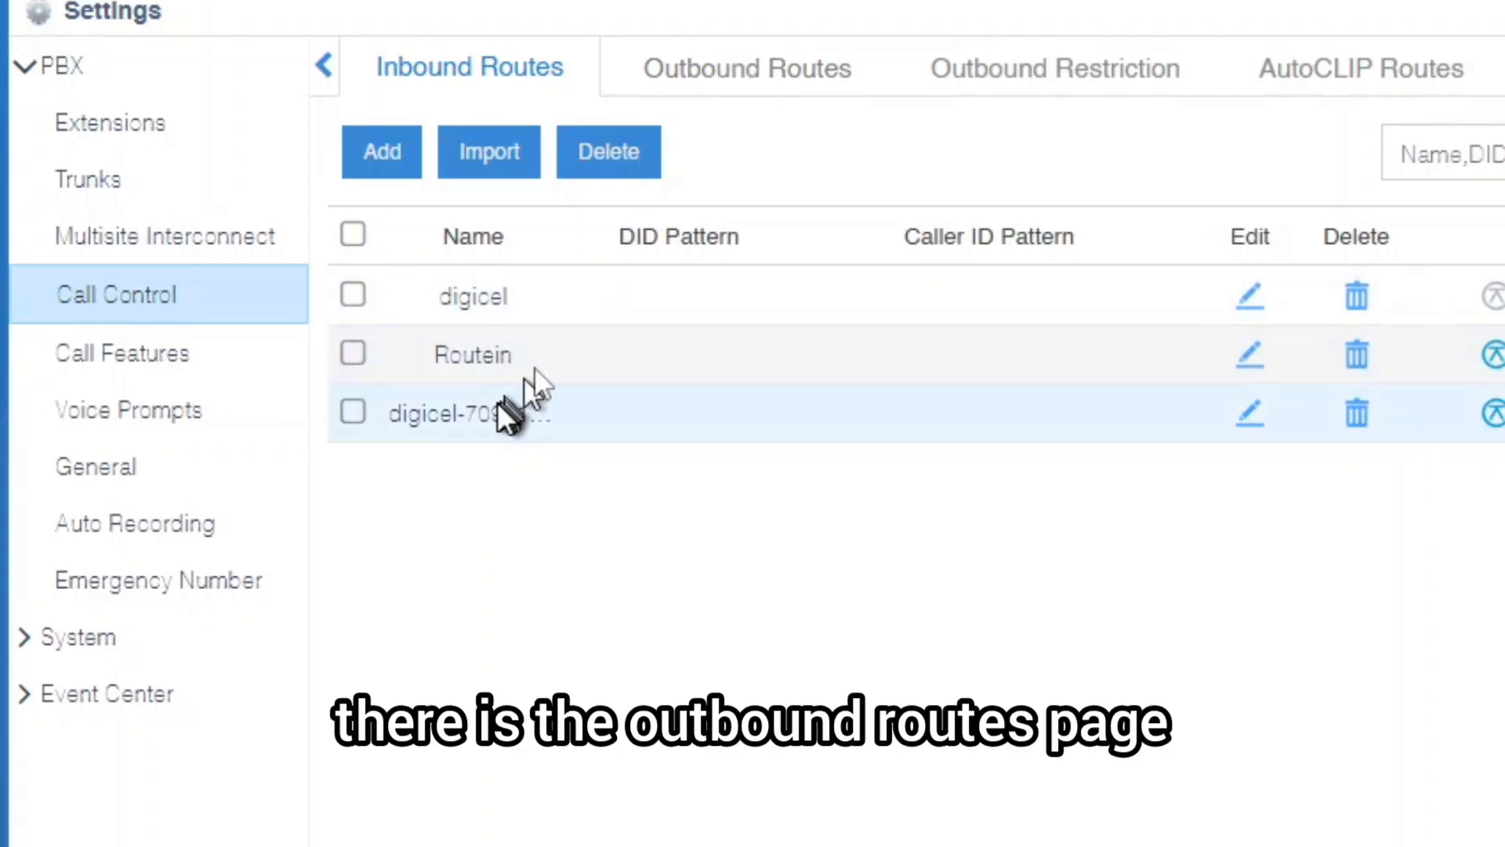
{"action": "left_click", "coordinate": [728, 78]}
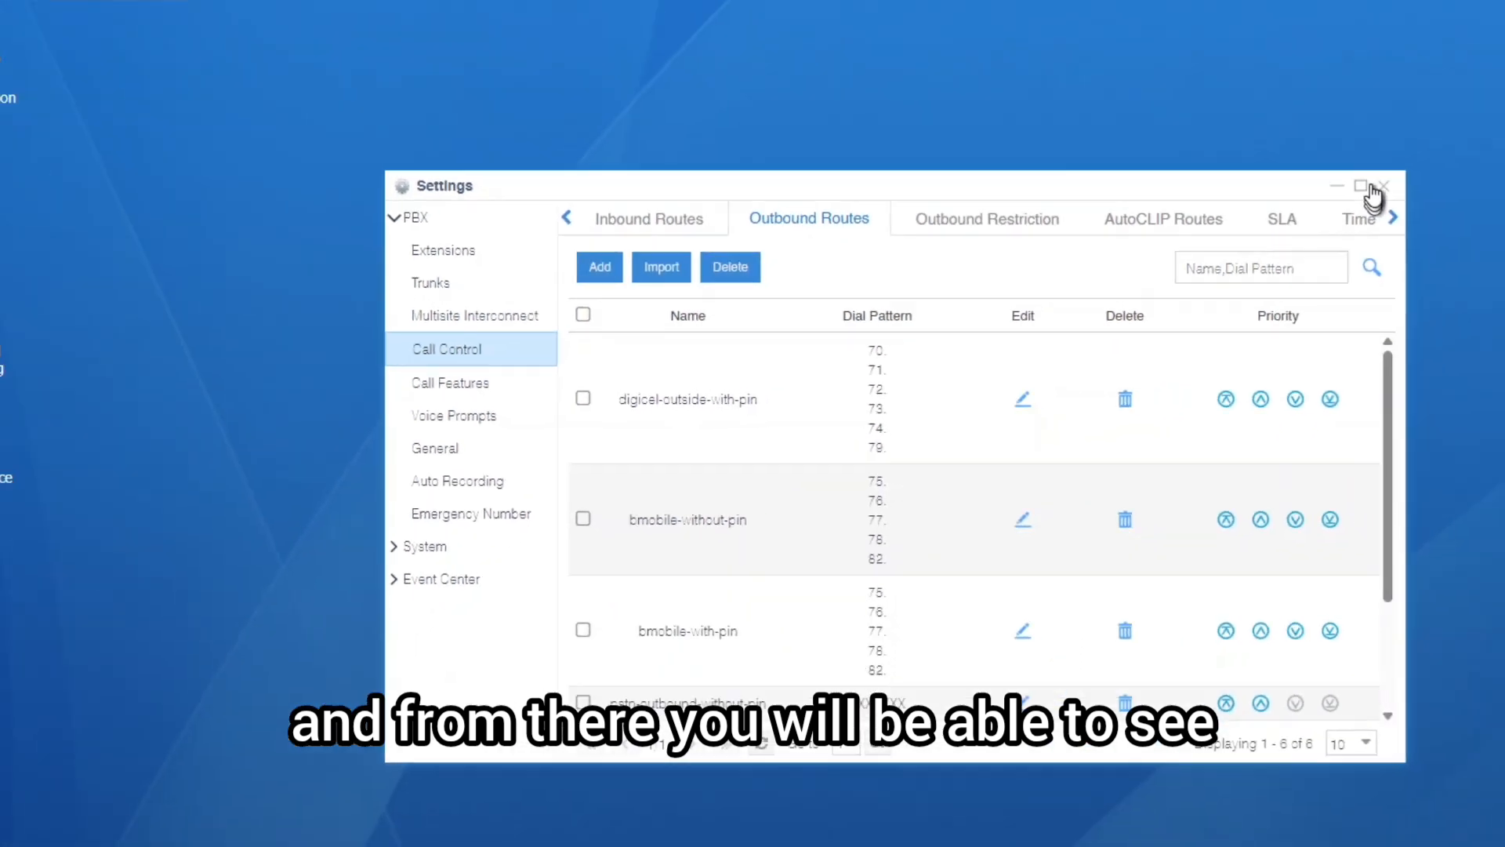
{"action": "left_click", "coordinate": [1361, 187]}
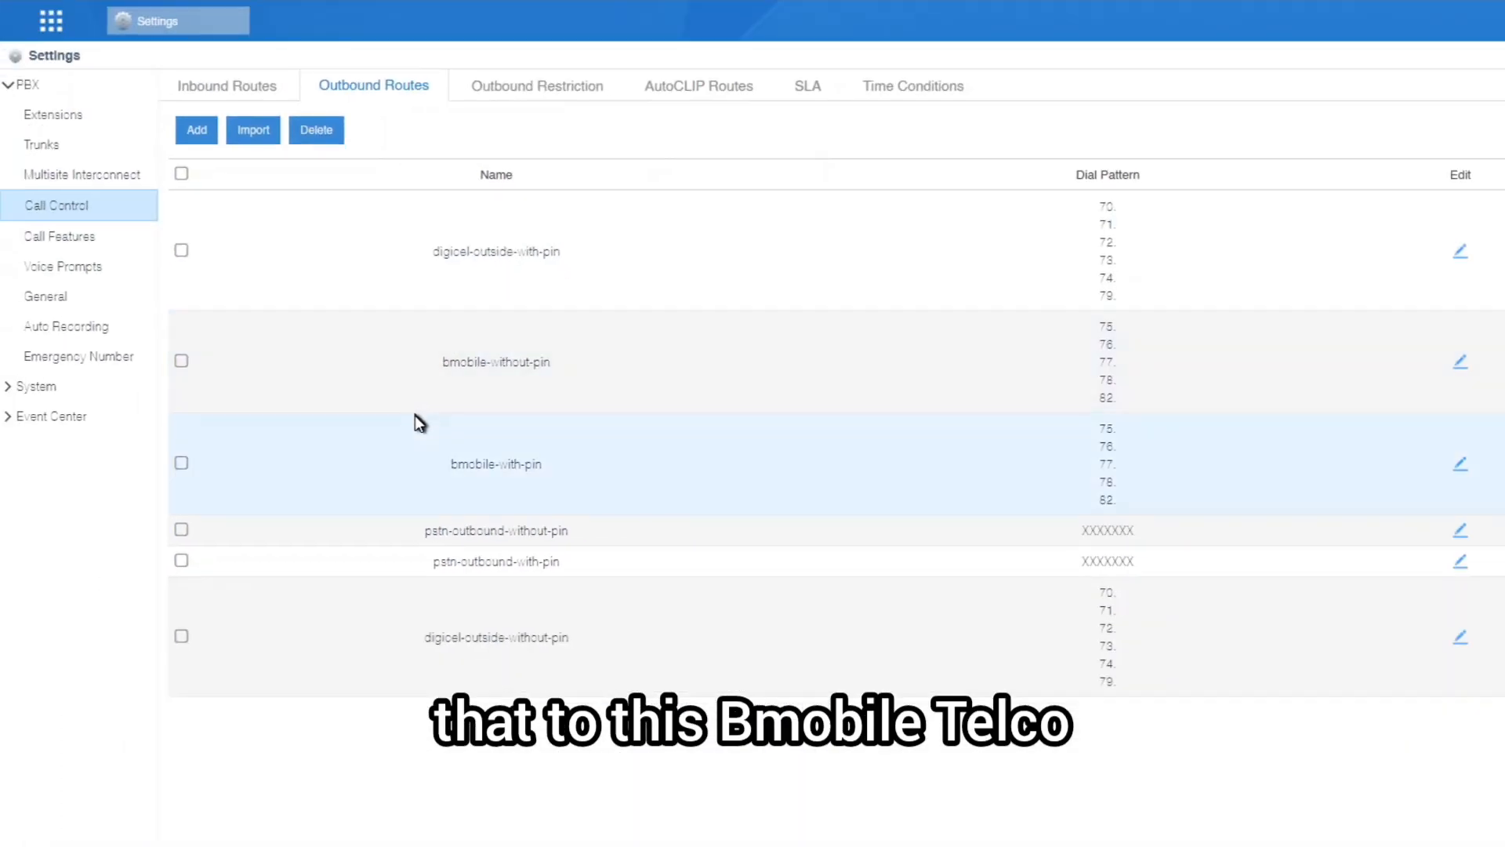
{"action": "left_click", "coordinate": [470, 86]}
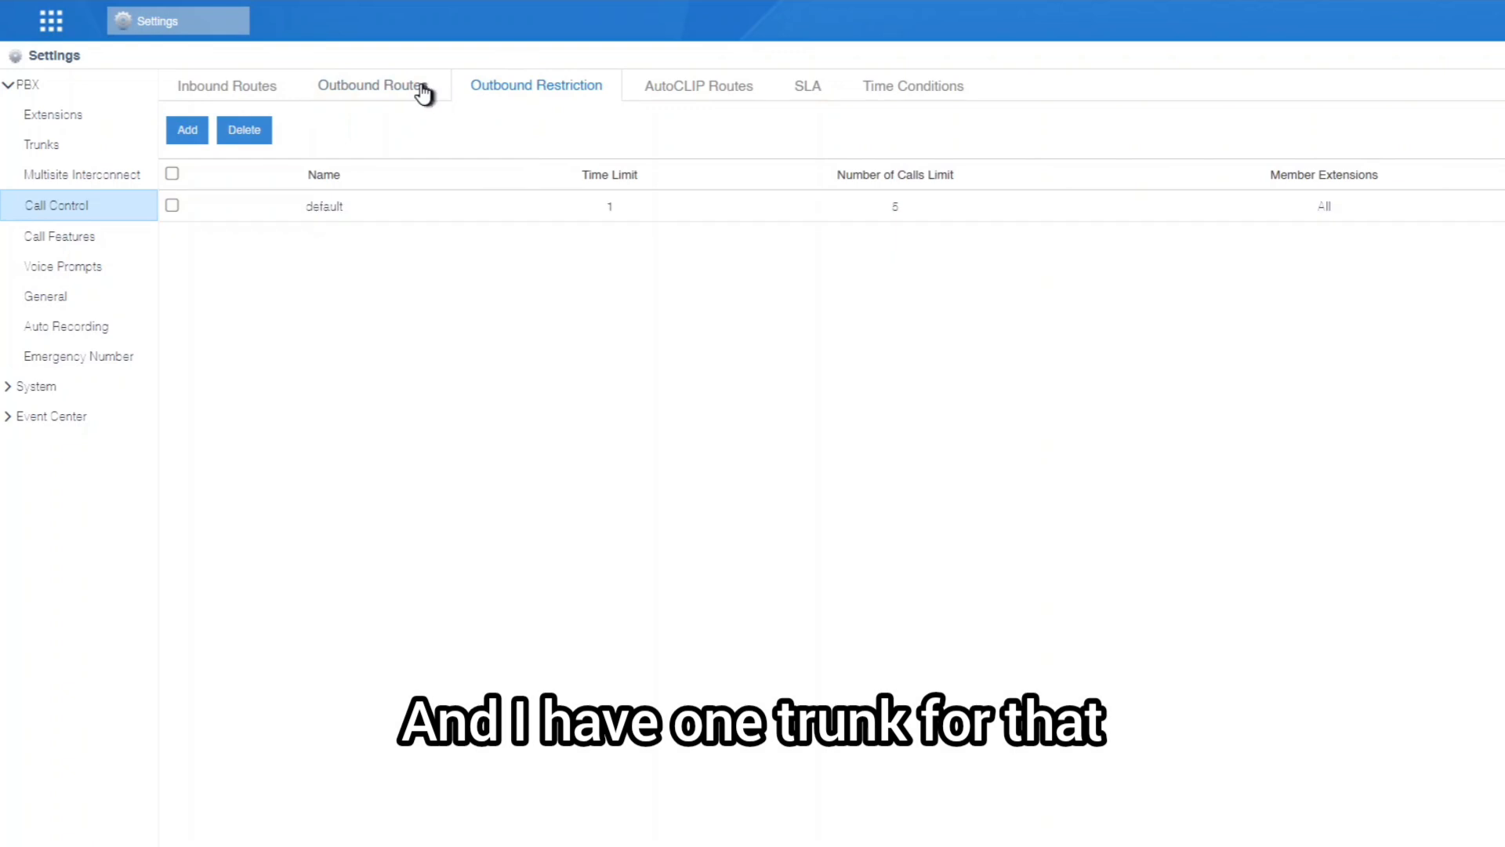
{"action": "left_click", "coordinate": [423, 88]}
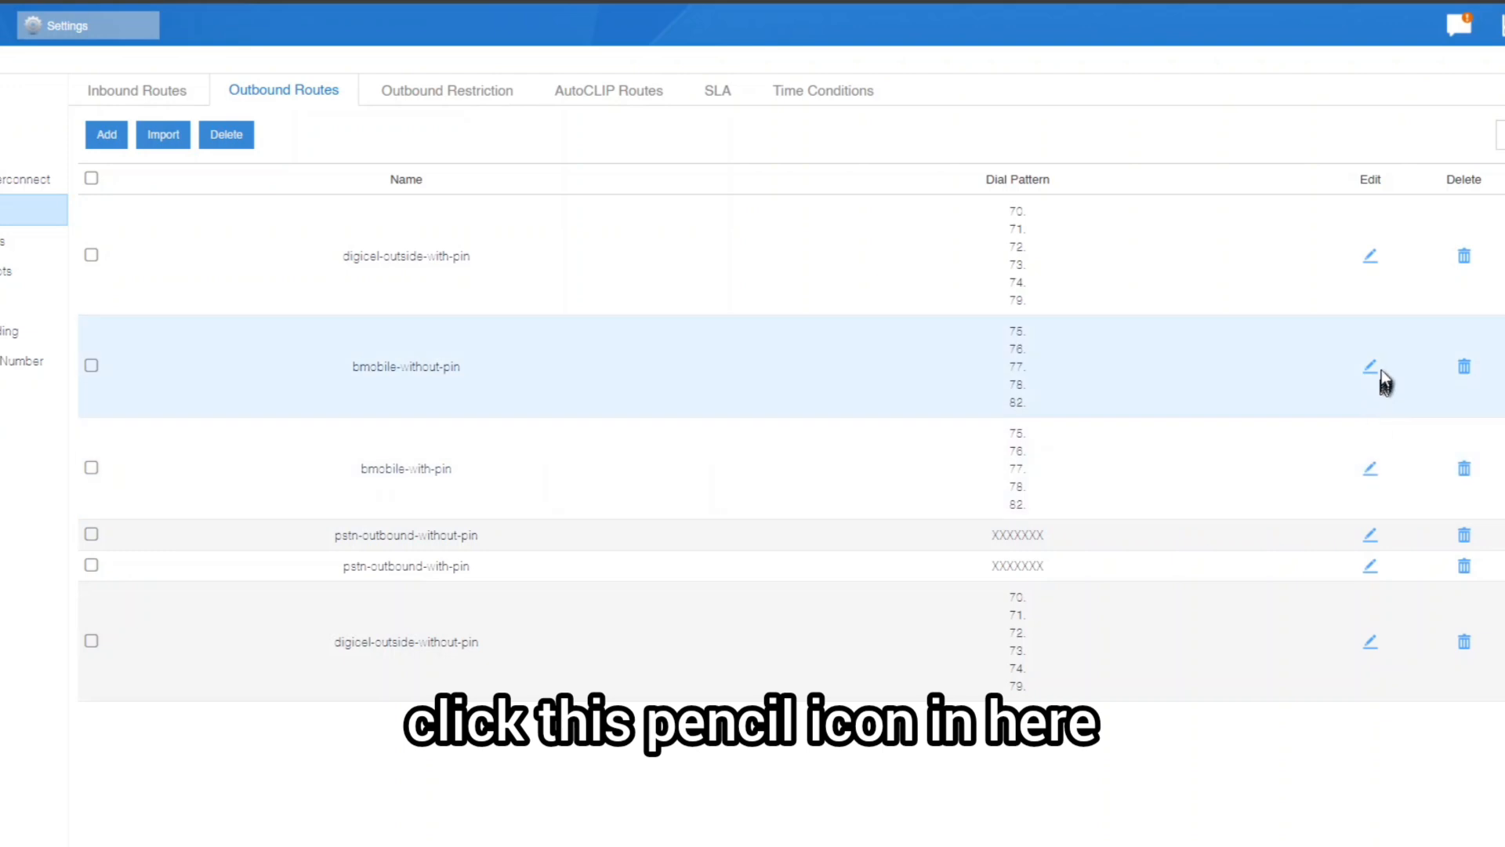
Step: Open the bmobile-without-pin outbound route for editing and add the dial pattern "81." to it
{"action": "left_click", "coordinate": [1369, 368]}
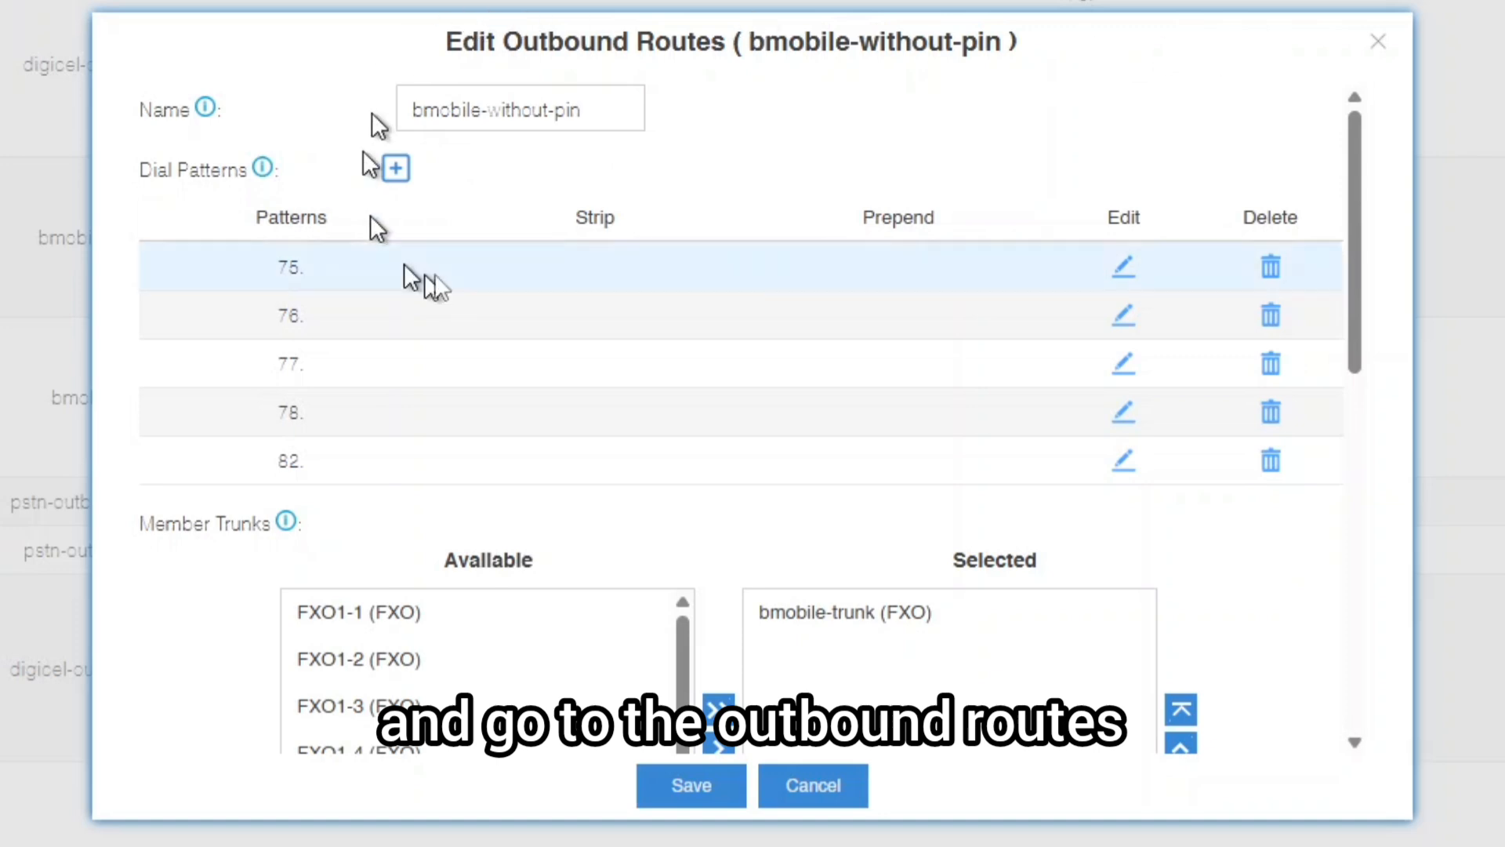
{"action": "scroll", "coordinate": [1274, 482], "scroll_direction": "down", "scroll_amount": 4}
{"action": "scroll", "coordinate": [1285, 470], "scroll_direction": "up", "scroll_amount": 4}
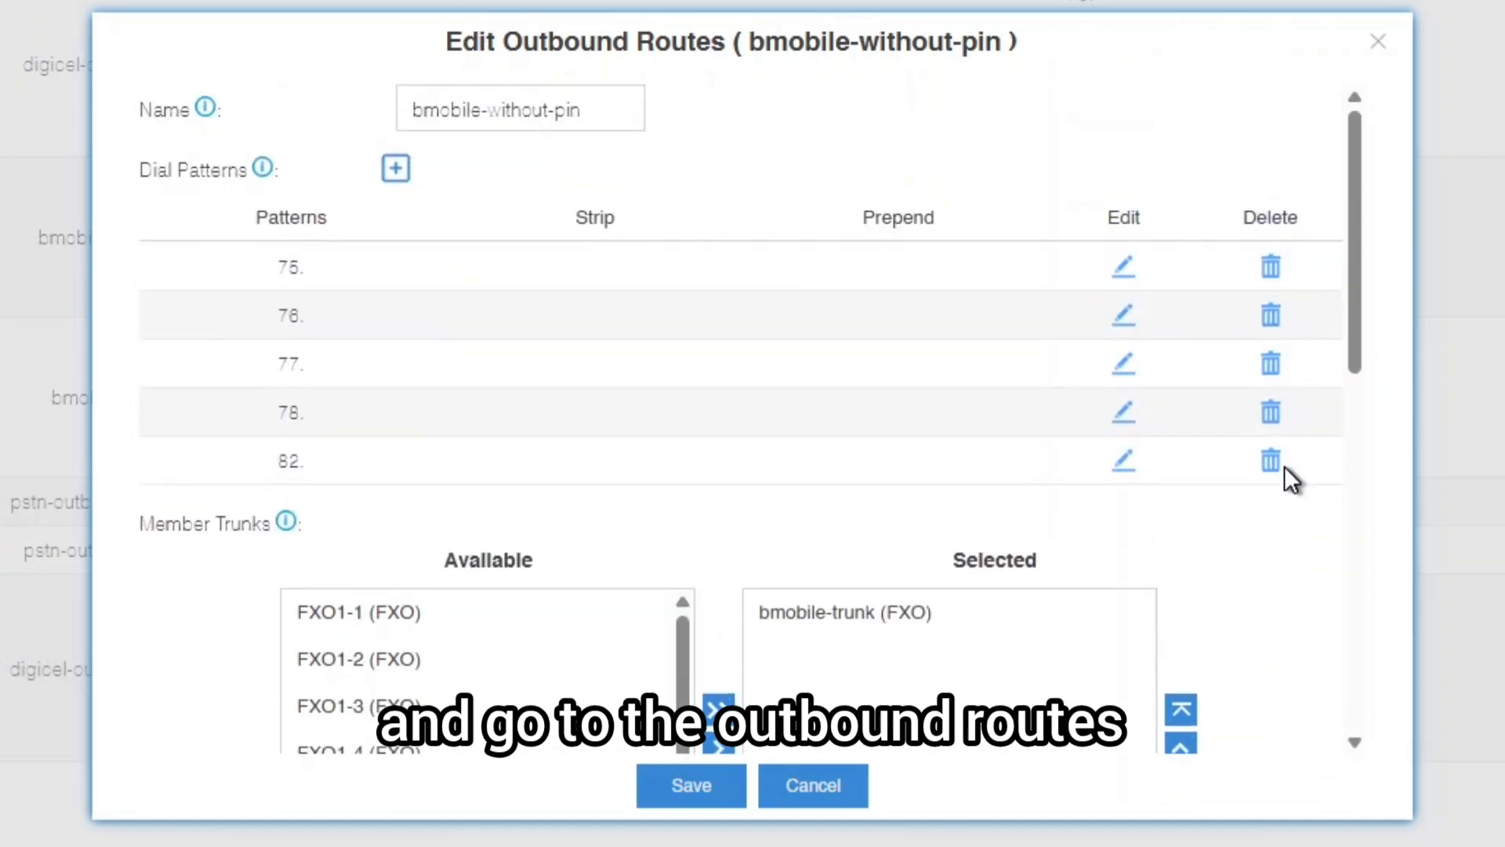
{"action": "left_click", "coordinate": [396, 169]}
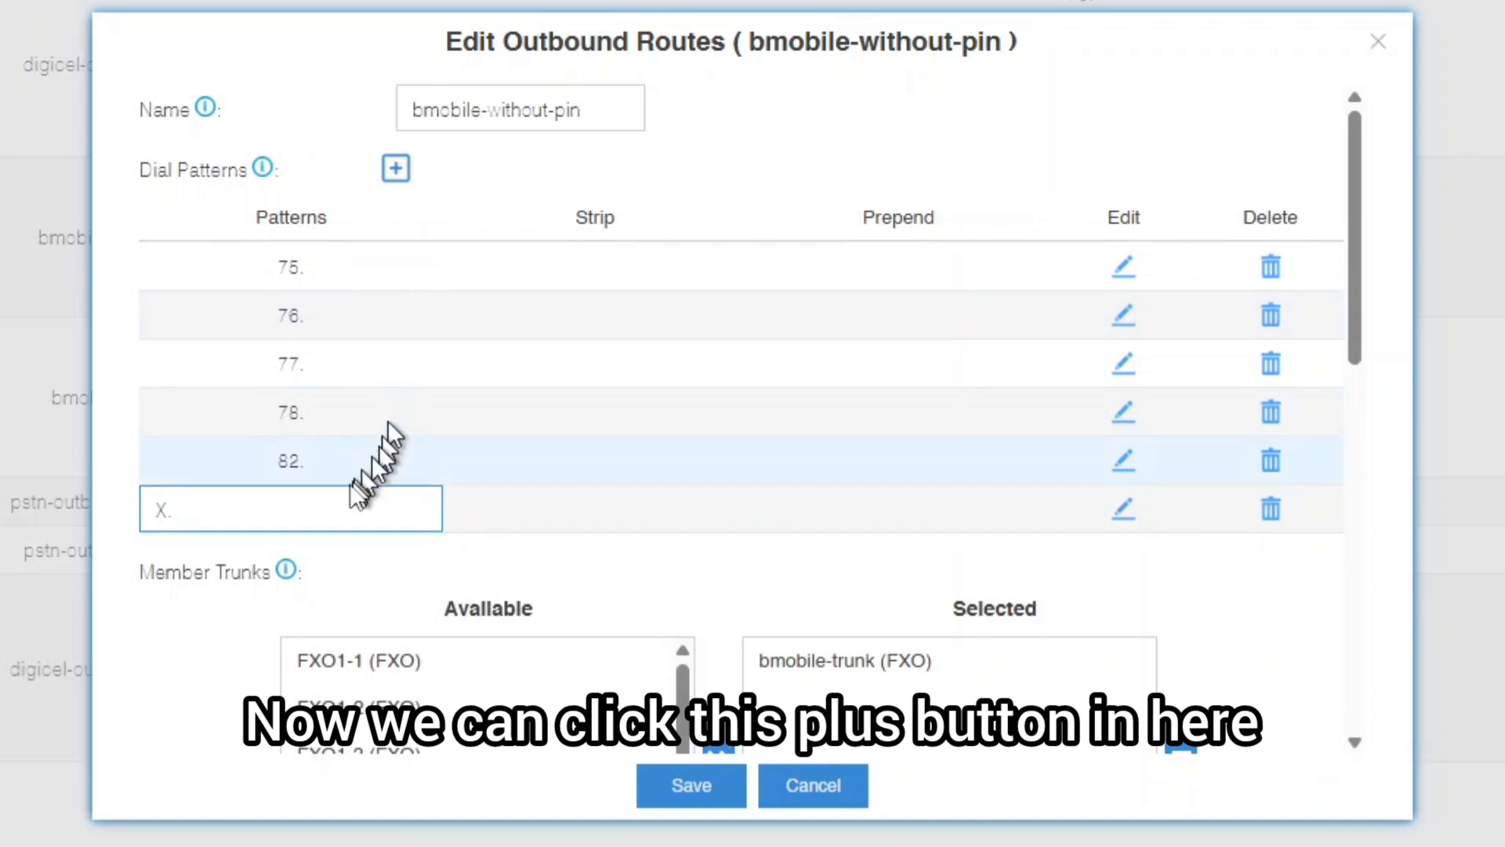
{"action": "left_click", "coordinate": [291, 508]}
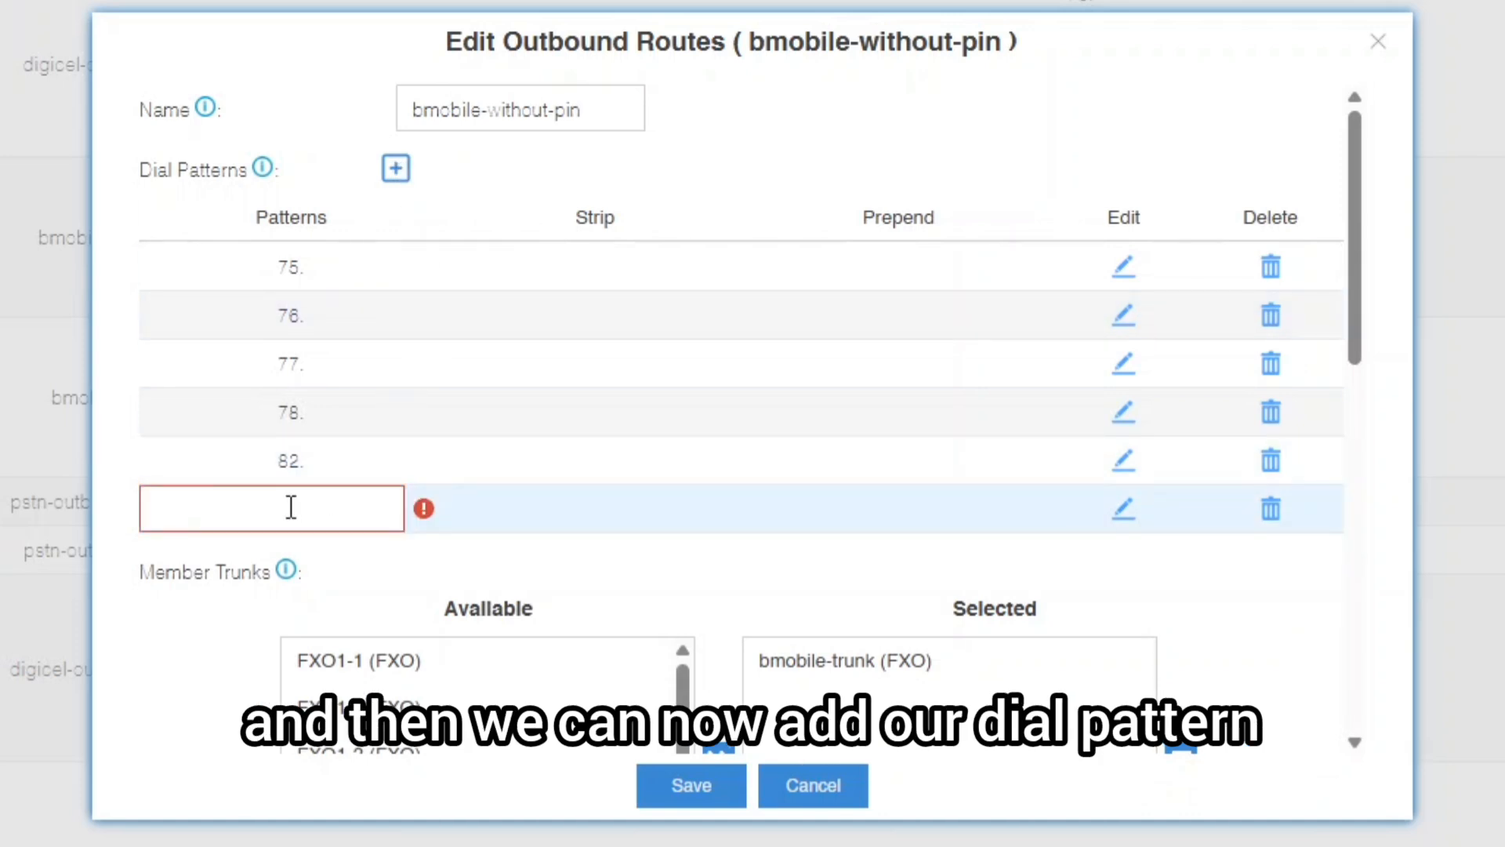
{"action": "type", "text": "81."}
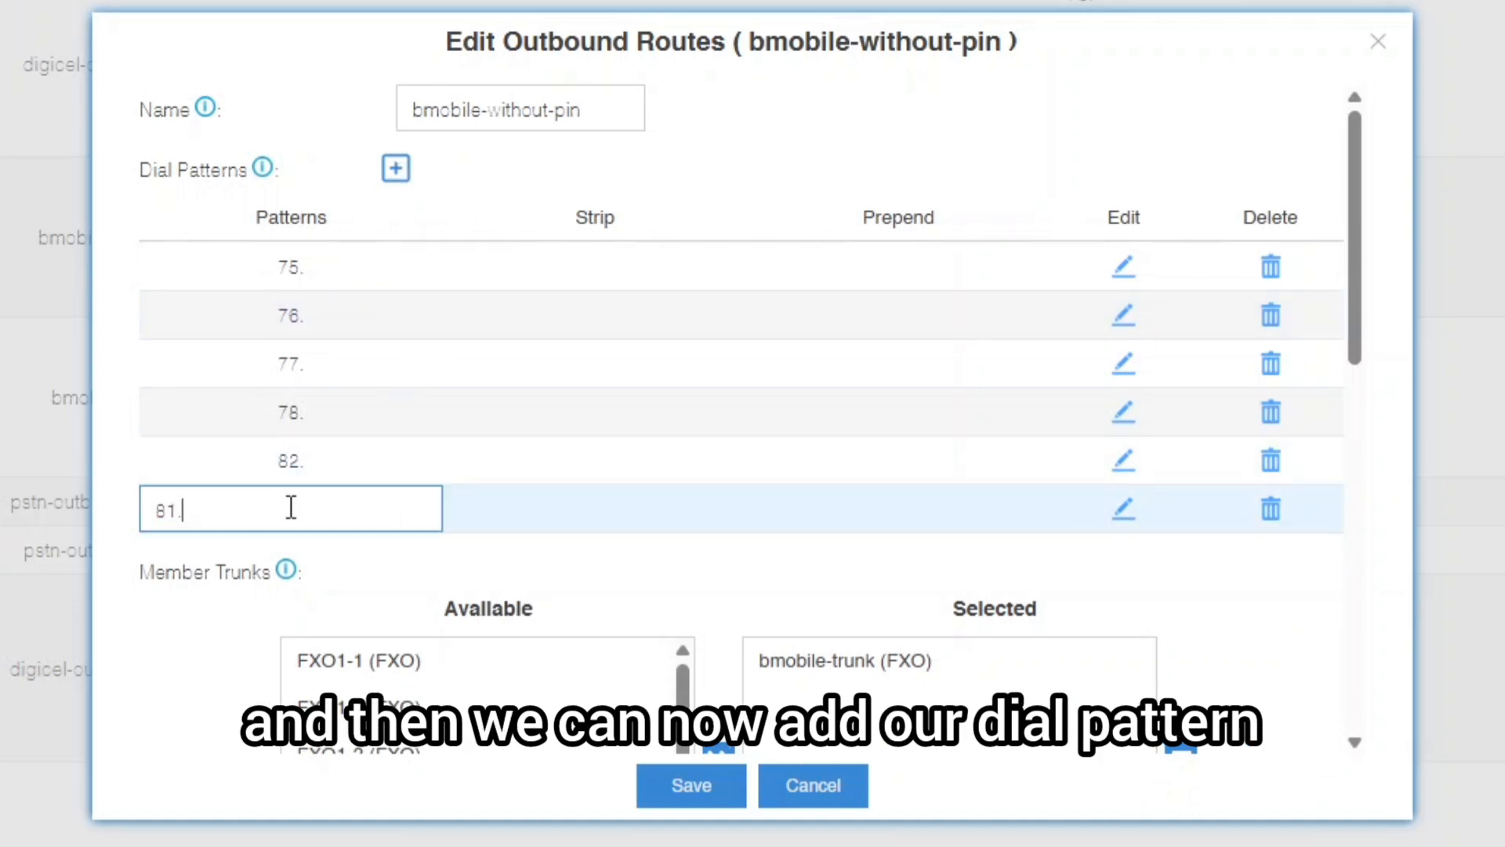
{"action": "key", "text": "Return"}
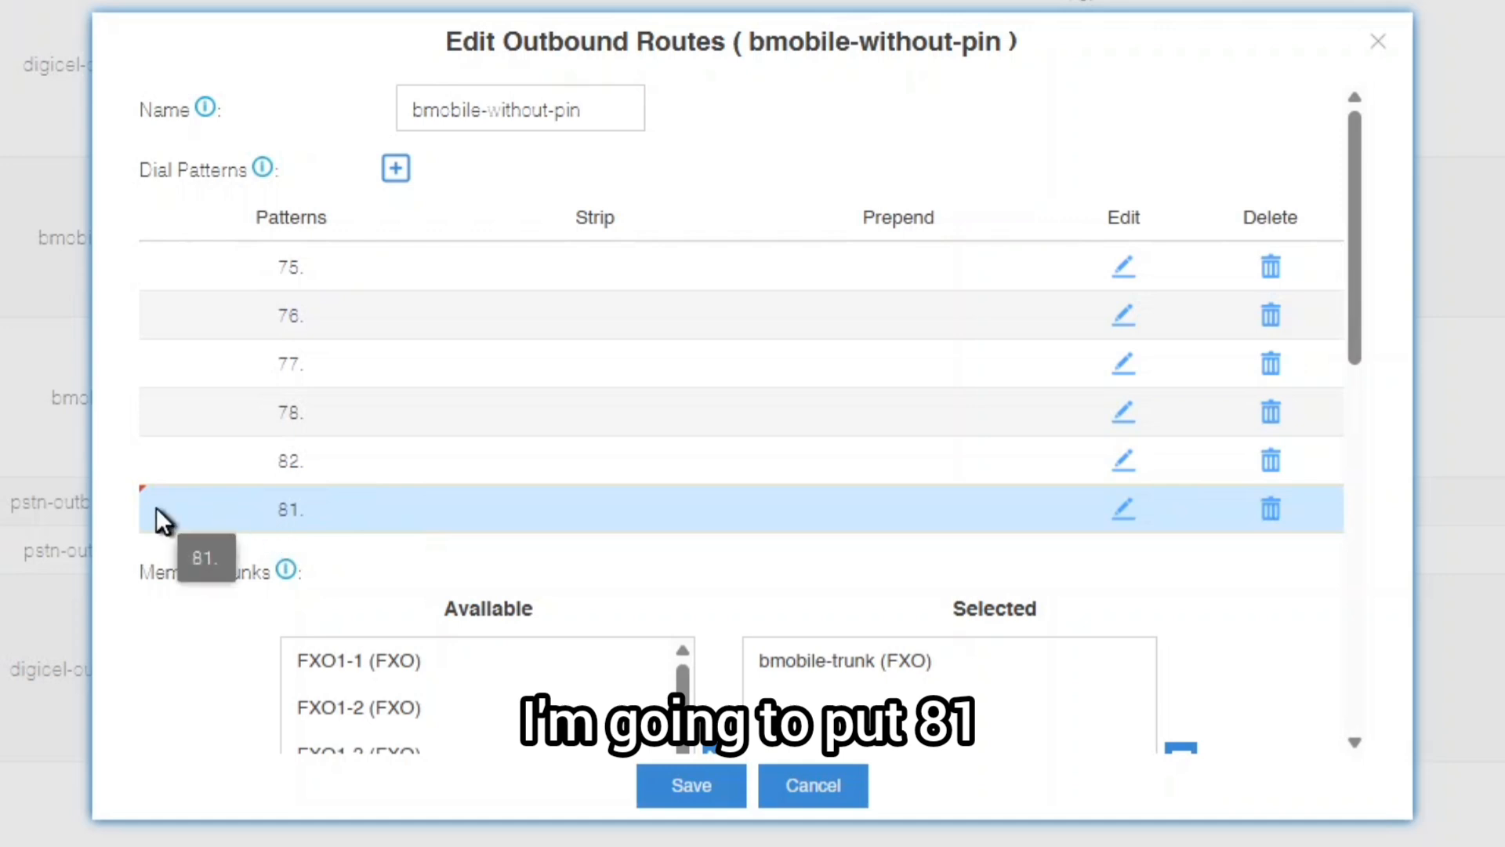
Step: Change the route's existing "82." dial pattern to "81"
{"action": "left_click", "coordinate": [247, 517]}
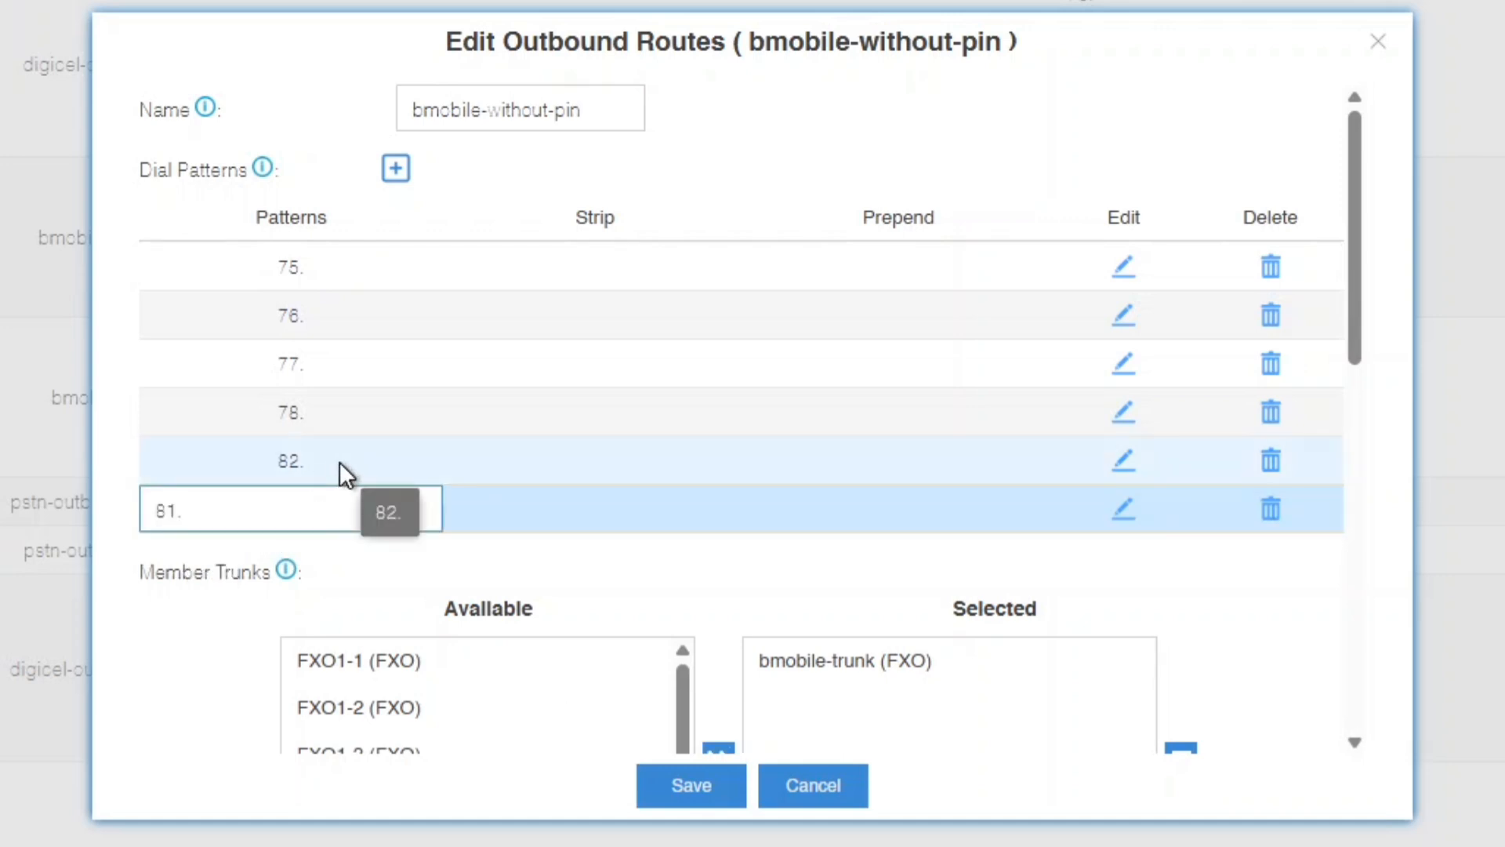
{"action": "left_click", "coordinate": [337, 462]}
{"action": "key", "text": "BackSpace"}
{"action": "key", "text": "BackSpace"}
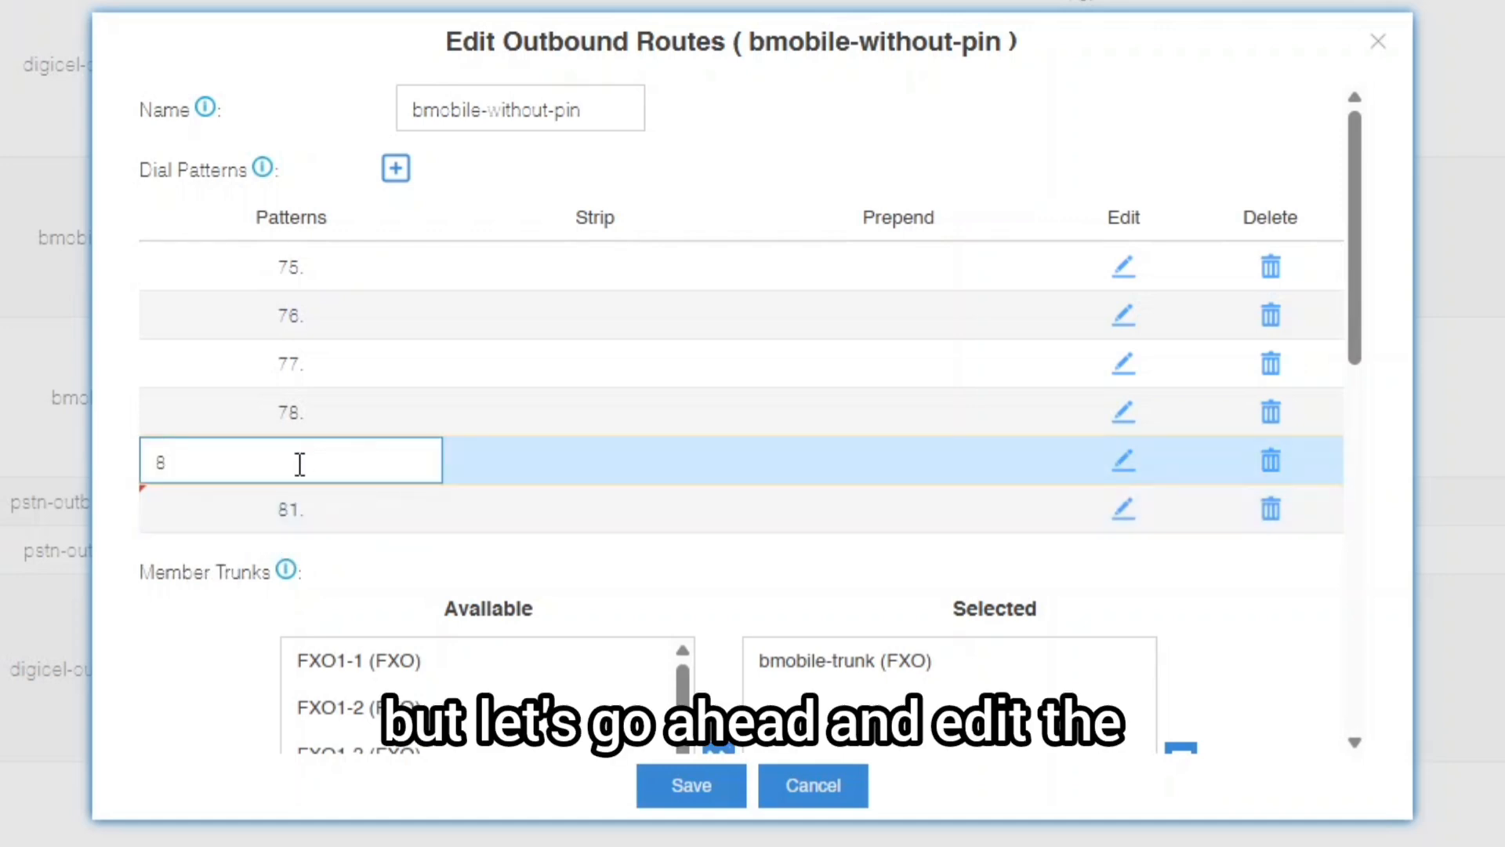
{"action": "type", "text": "1"}
{"action": "key", "text": "Return"}
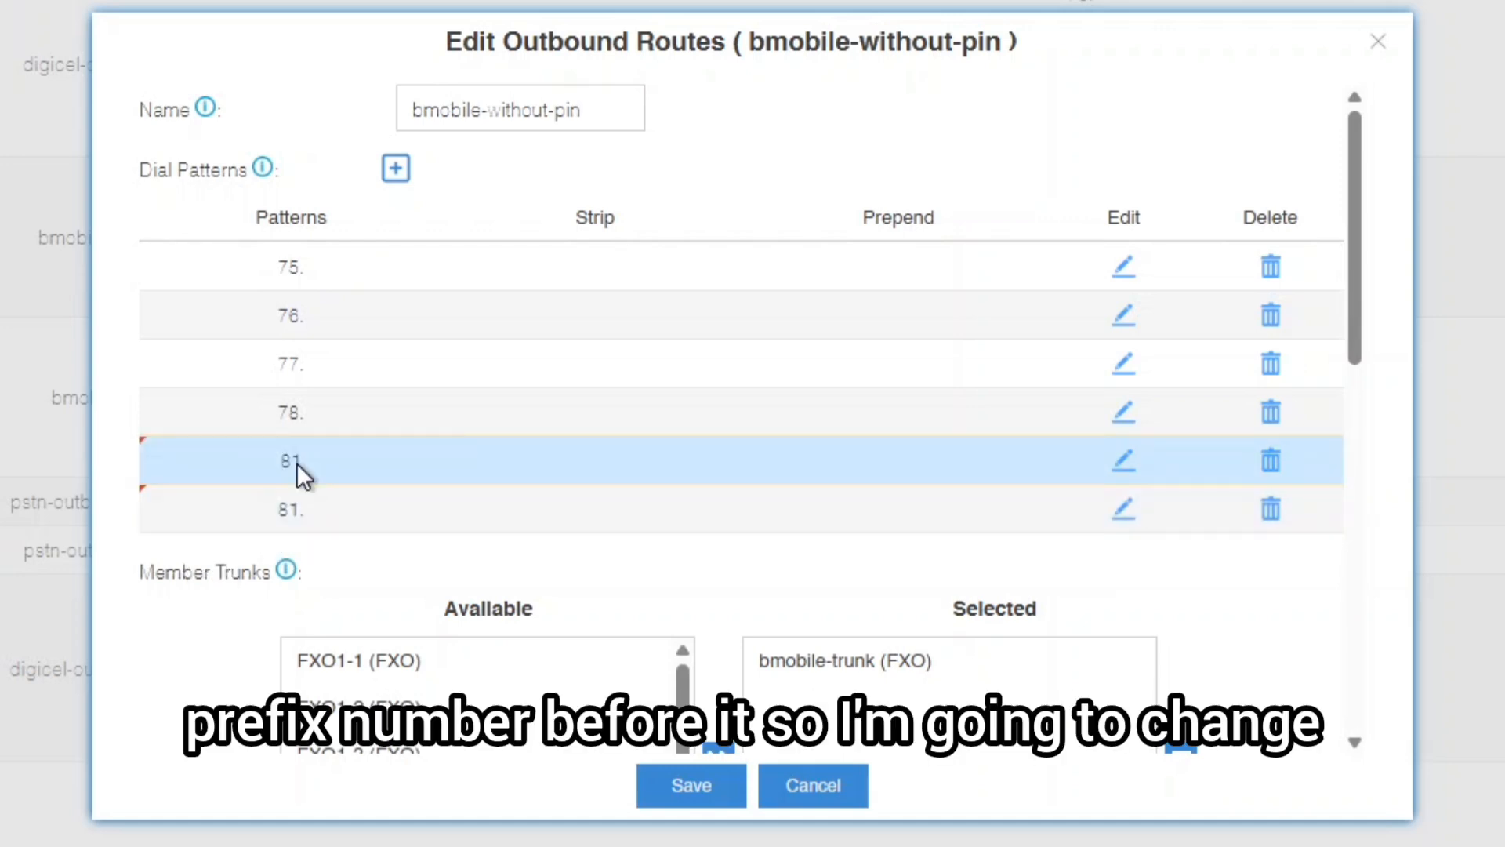
Step: Change the newly added last dial pattern of the route to "82.", including the trailing dot
{"action": "left_click", "coordinate": [299, 508]}
{"action": "key", "text": "BackSpace"}
{"action": "key", "text": "BackSpace"}
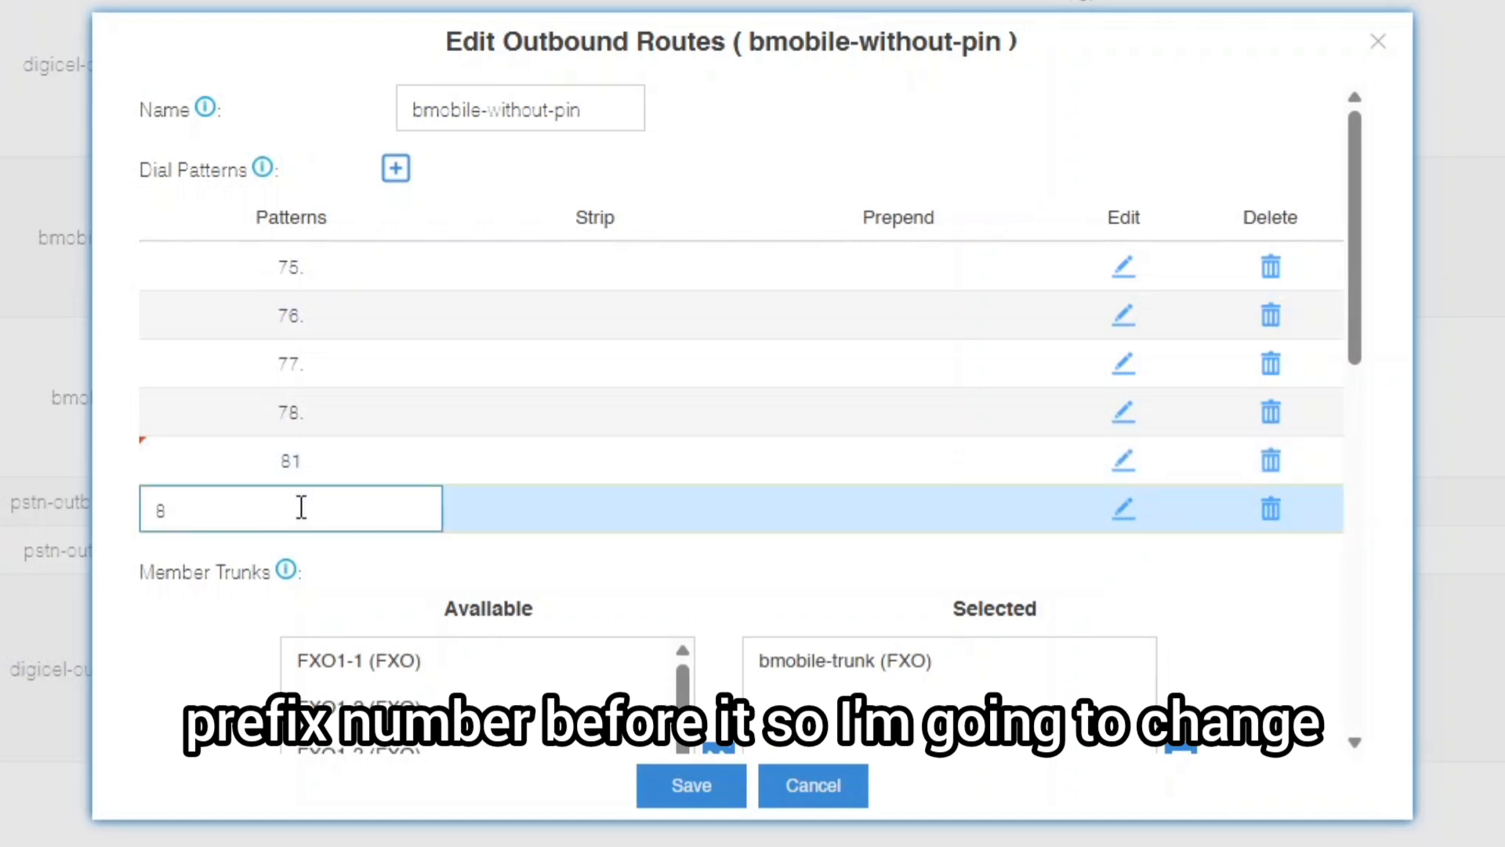
{"action": "type", "text": "2"}
{"action": "key", "text": "Return"}
{"action": "left_click", "coordinate": [336, 510]}
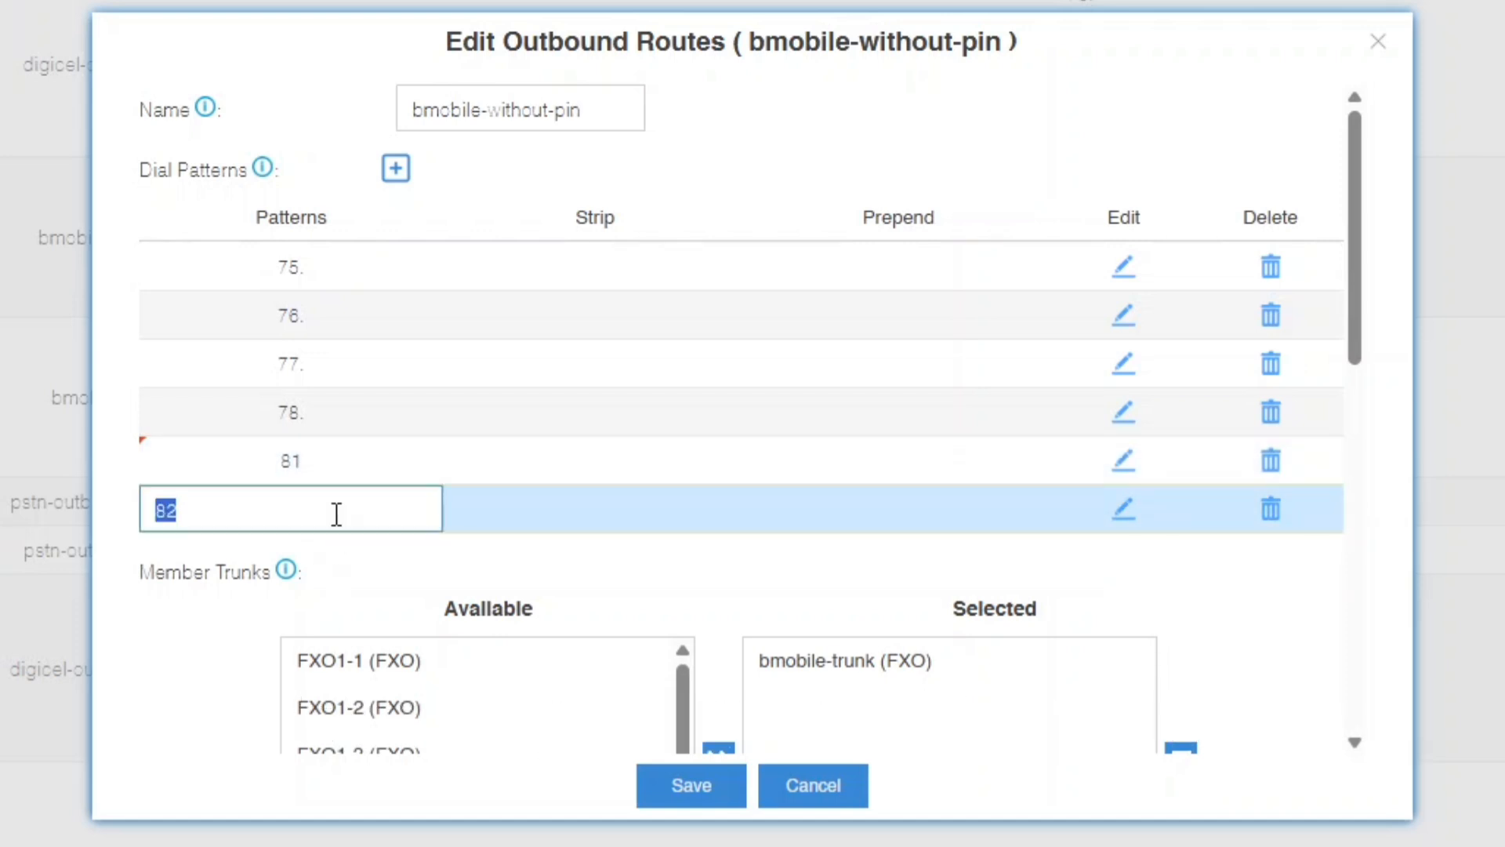
{"action": "type", "text": "."}
{"action": "key", "text": "Return"}
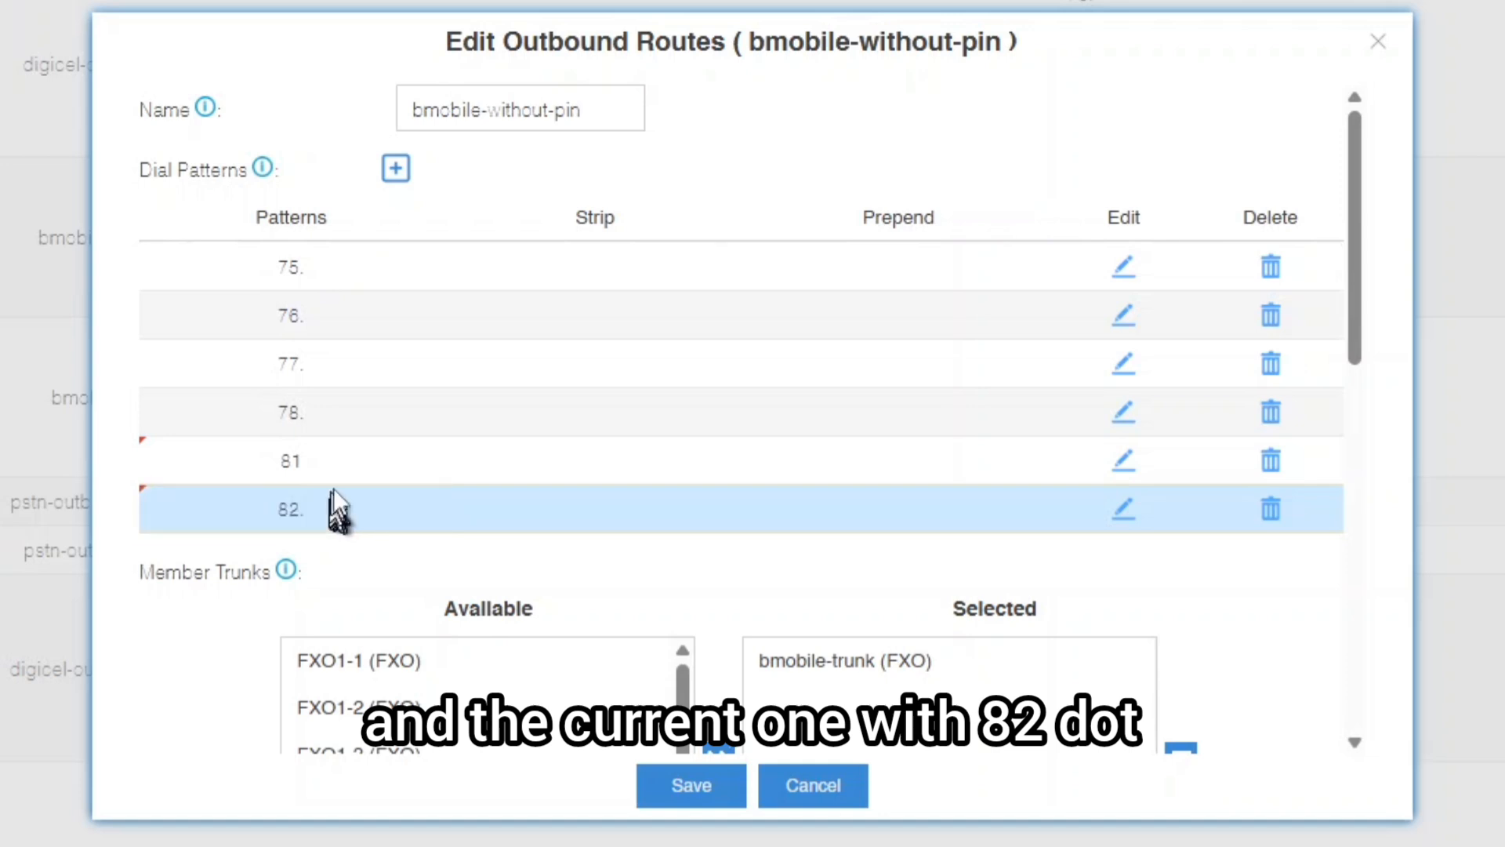
Step: Complete the fifth dial pattern as "81." with its trailing dot and save the bmobile-without-pin route
{"action": "double_click", "coordinate": [343, 462]}
{"action": "left_click", "coordinate": [286, 463]}
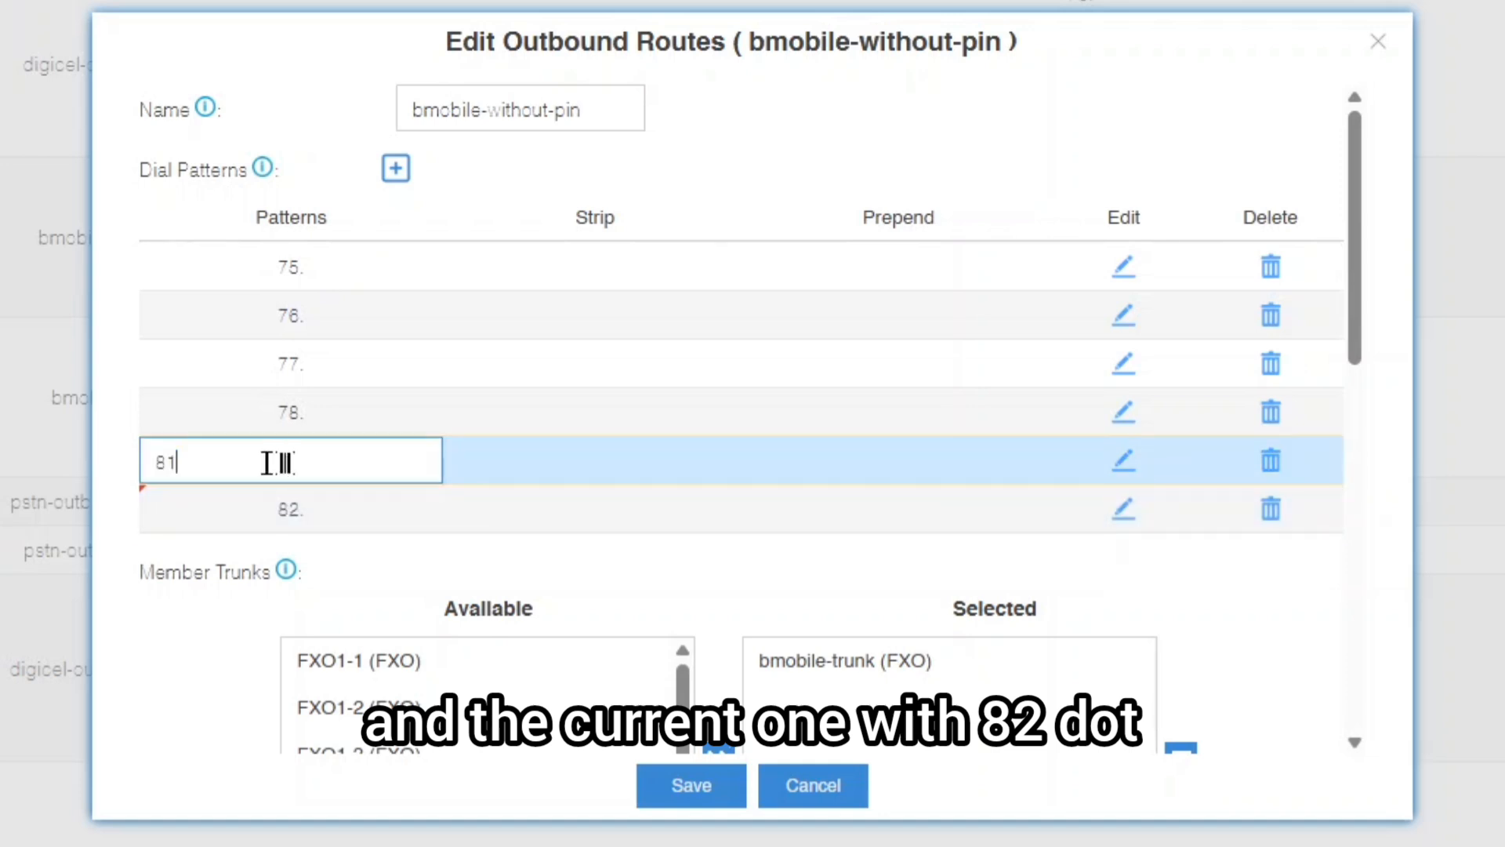
{"action": "type", "text": "."}
{"action": "key", "text": "Return"}
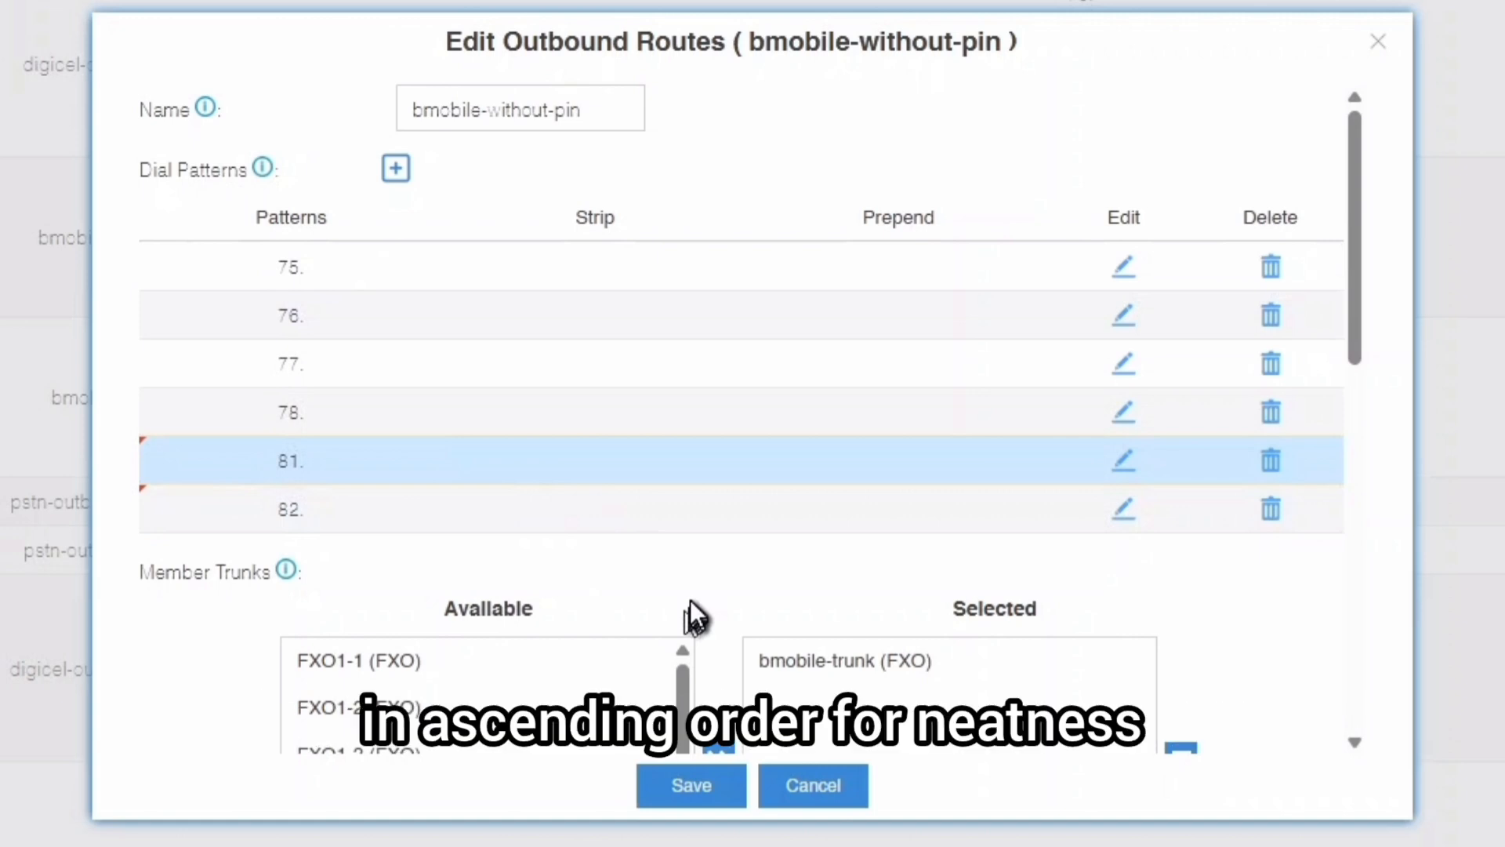
{"action": "left_click", "coordinate": [759, 665]}
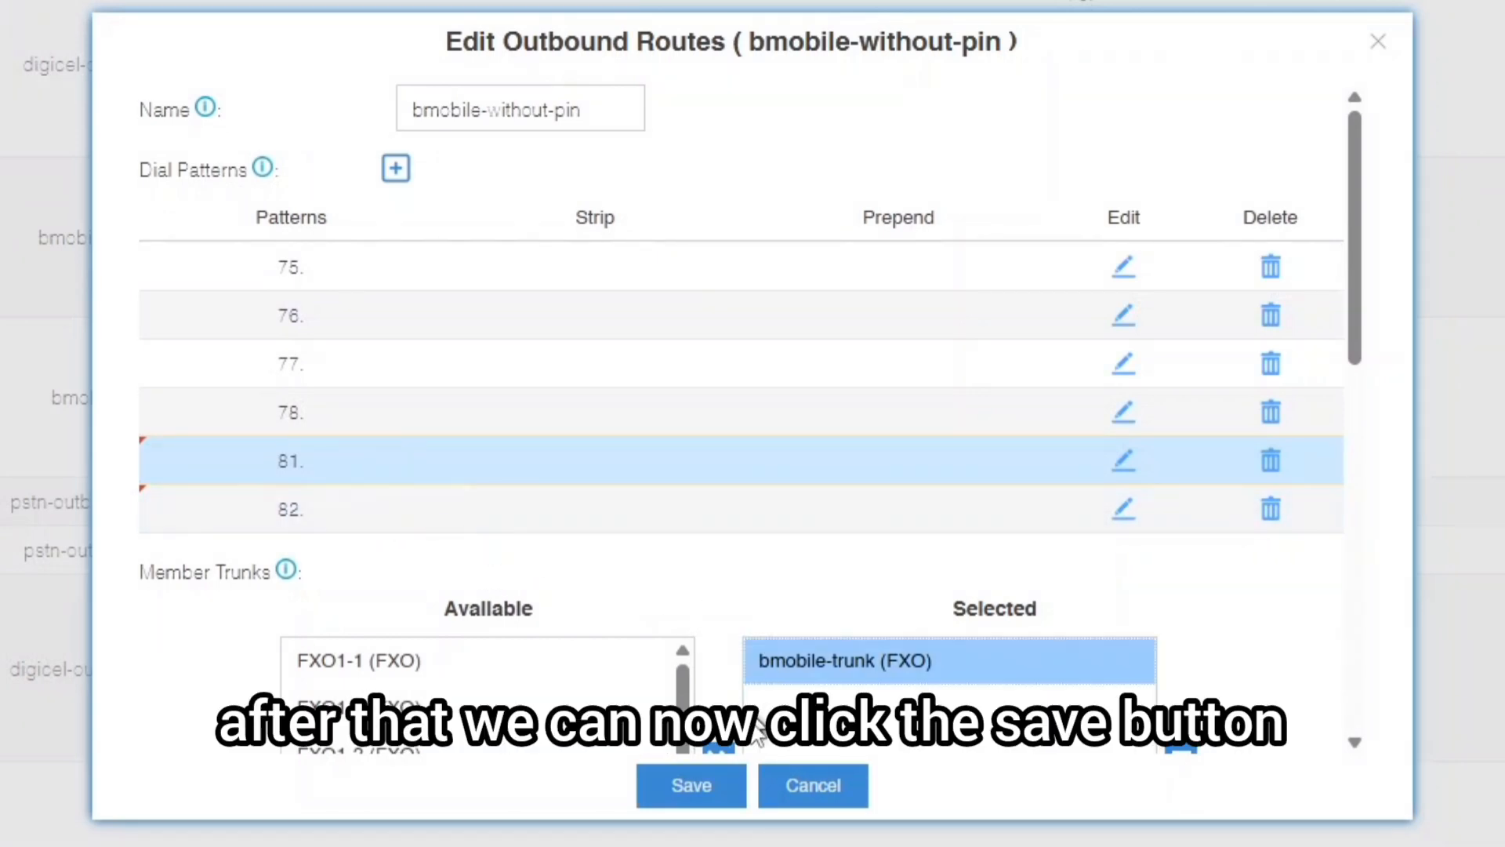
{"action": "left_click", "coordinate": [705, 784]}
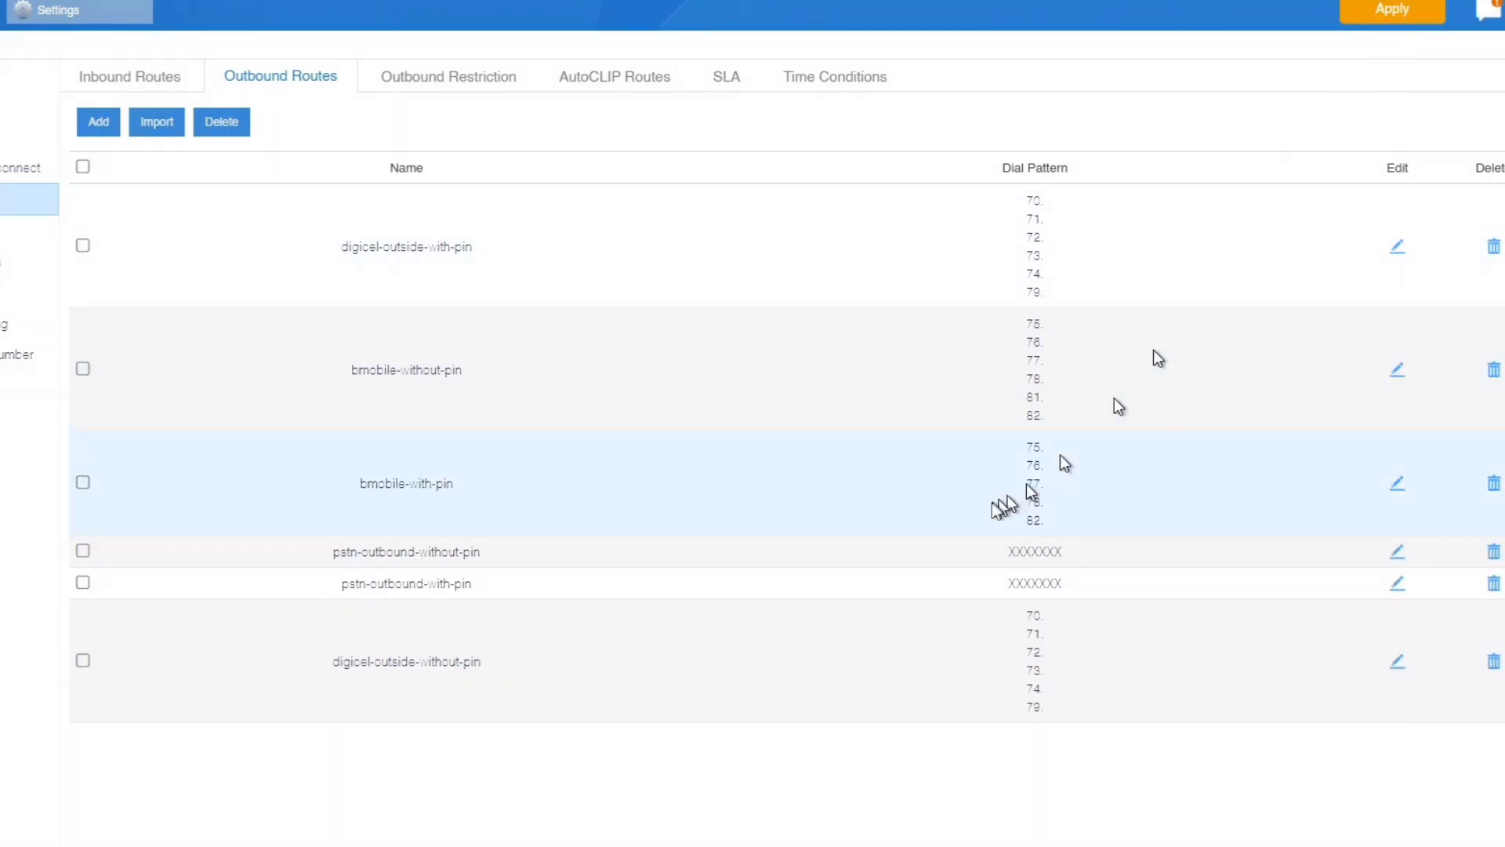
Step: Open the bmobile-with-pin outbound route for editing and add a new dial pattern "82." at the end of its list
{"action": "left_click", "coordinate": [1399, 485]}
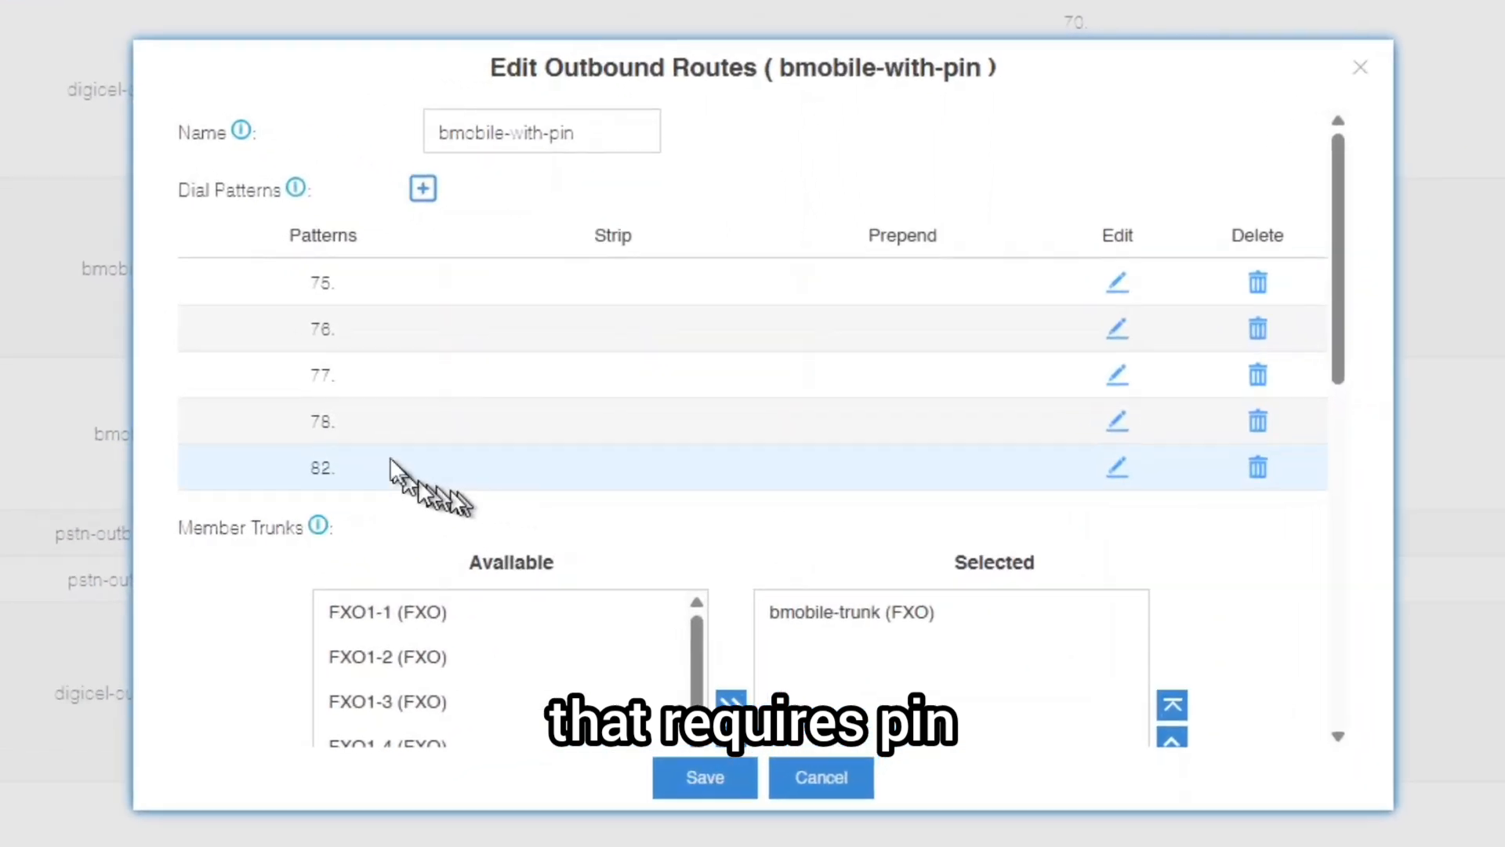
{"action": "scroll", "coordinate": [349, 430], "scroll_direction": "down", "scroll_amount": 2}
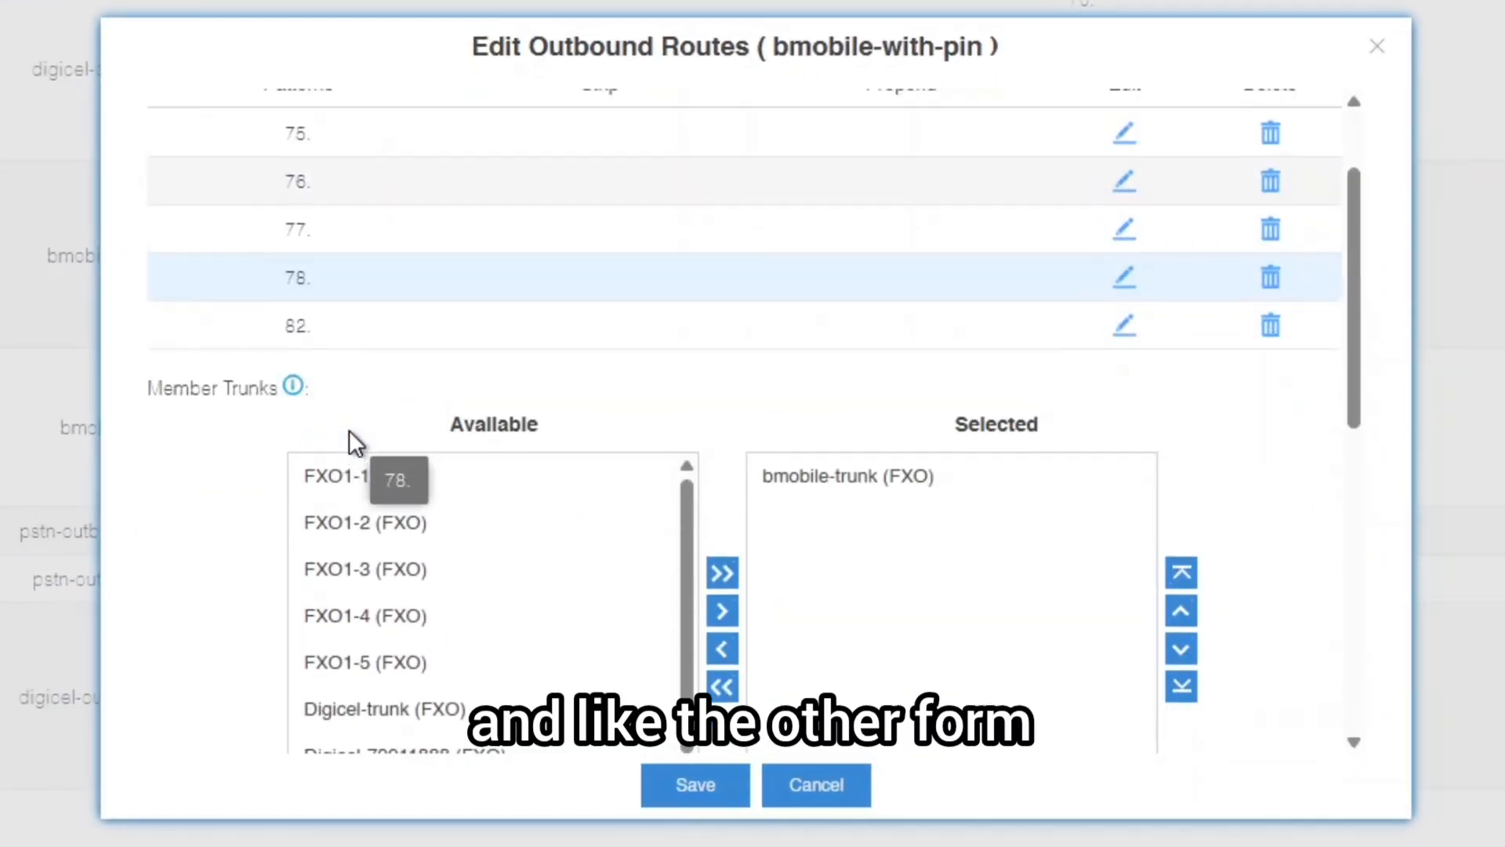
{"action": "scroll", "coordinate": [350, 430], "scroll_direction": "up", "scroll_amount": 2}
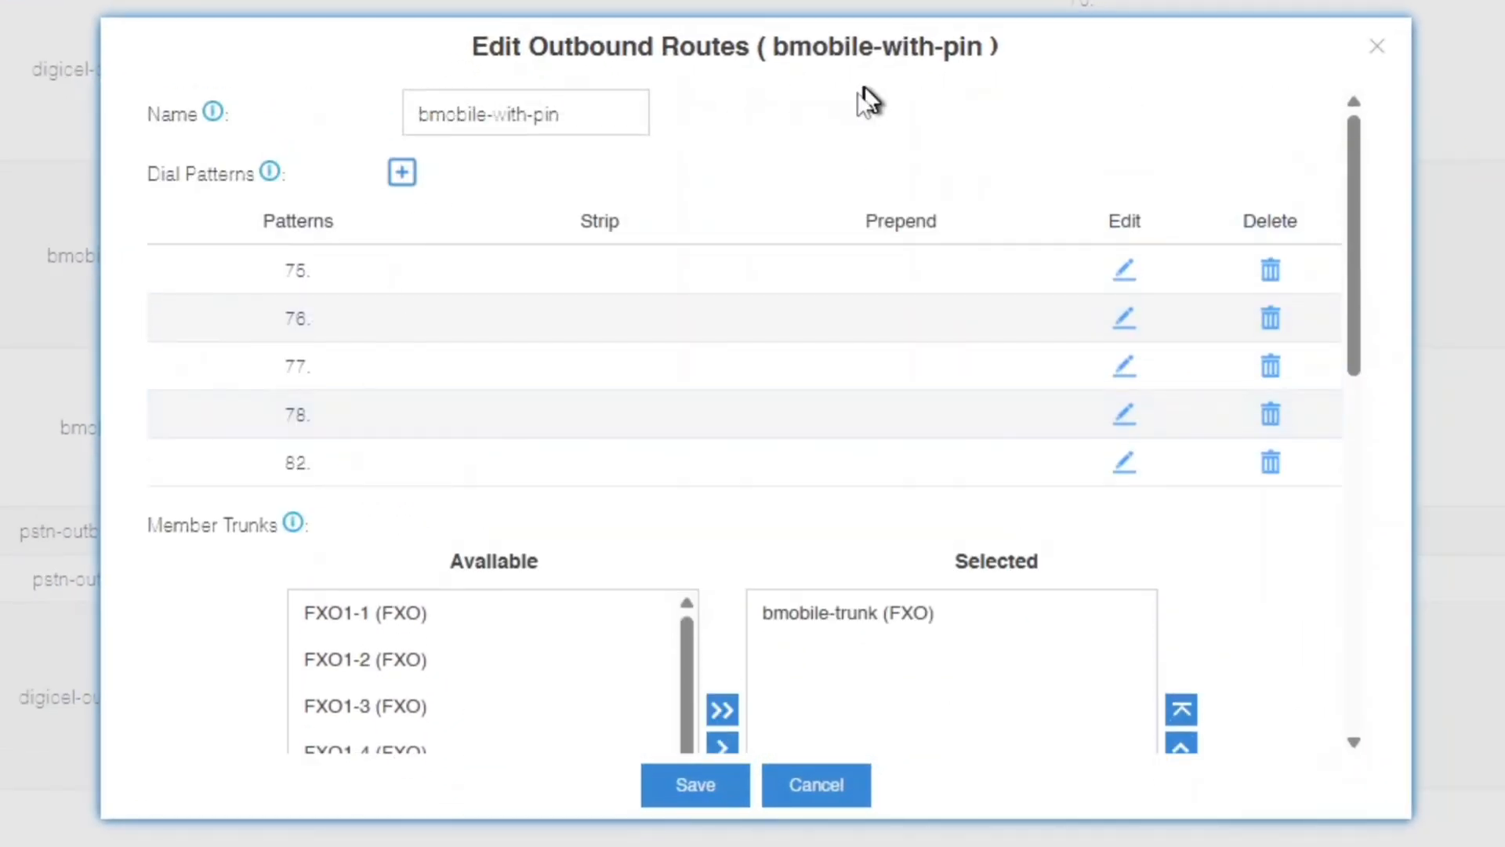
{"action": "left_click", "coordinate": [401, 172]}
{"action": "type", "text": "X."}
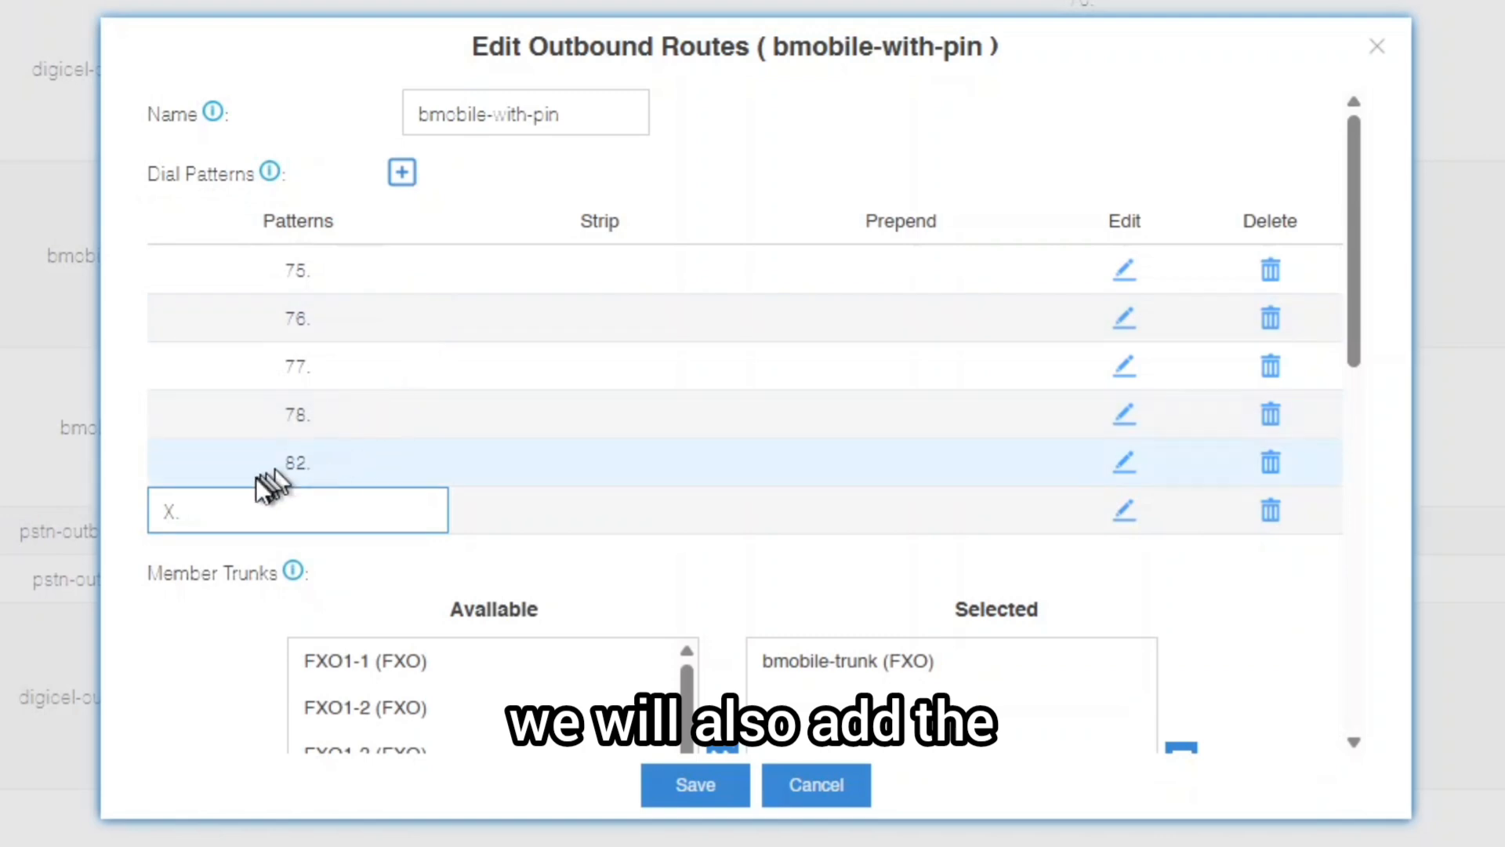
{"action": "key", "text": "BackSpace"}
{"action": "key", "text": "BackSpace"}
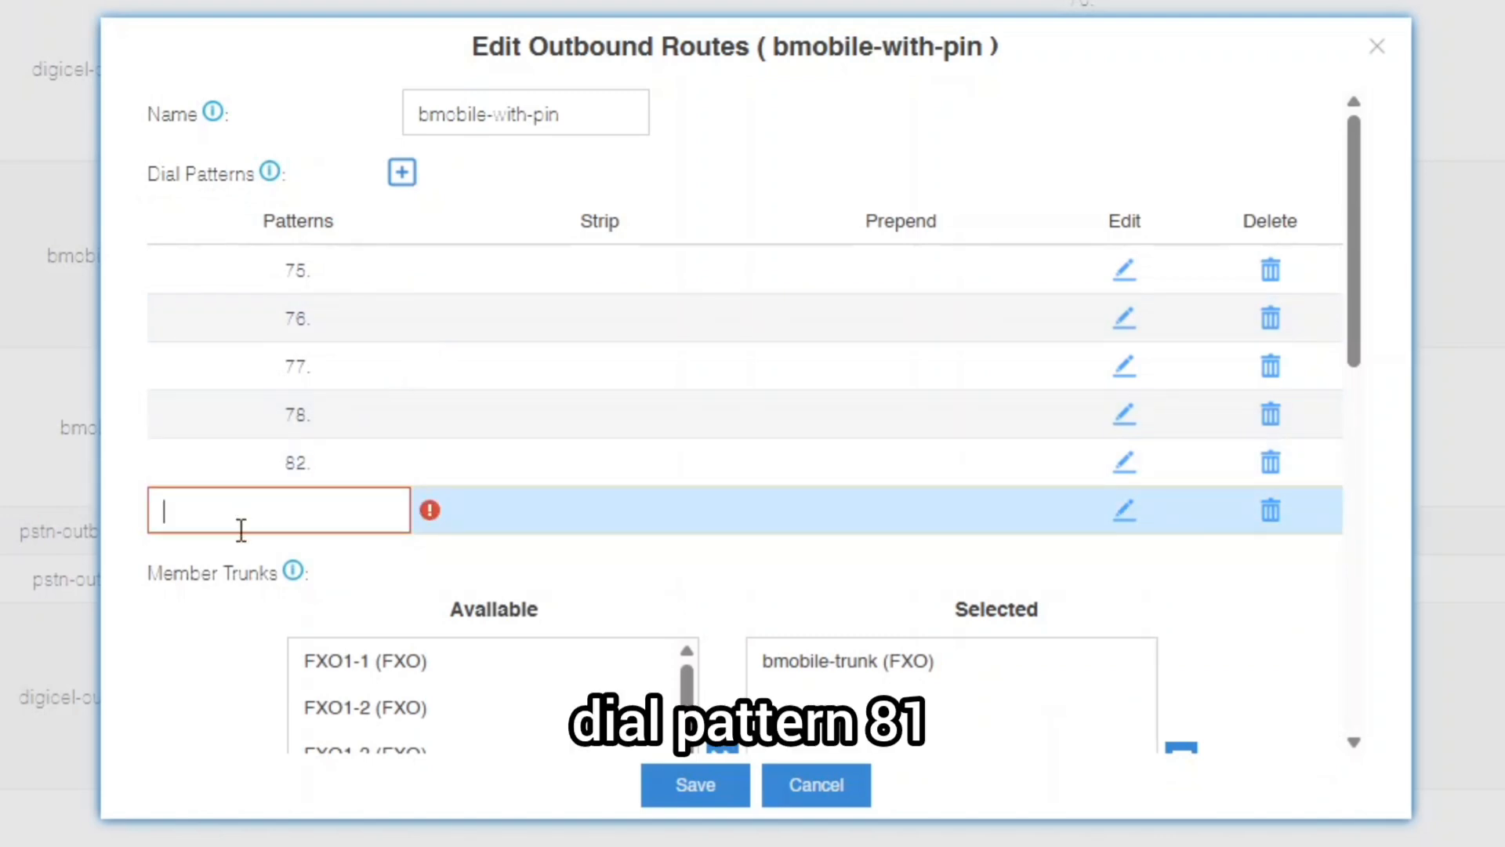
{"action": "type", "text": "82."}
{"action": "key", "text": "Return"}
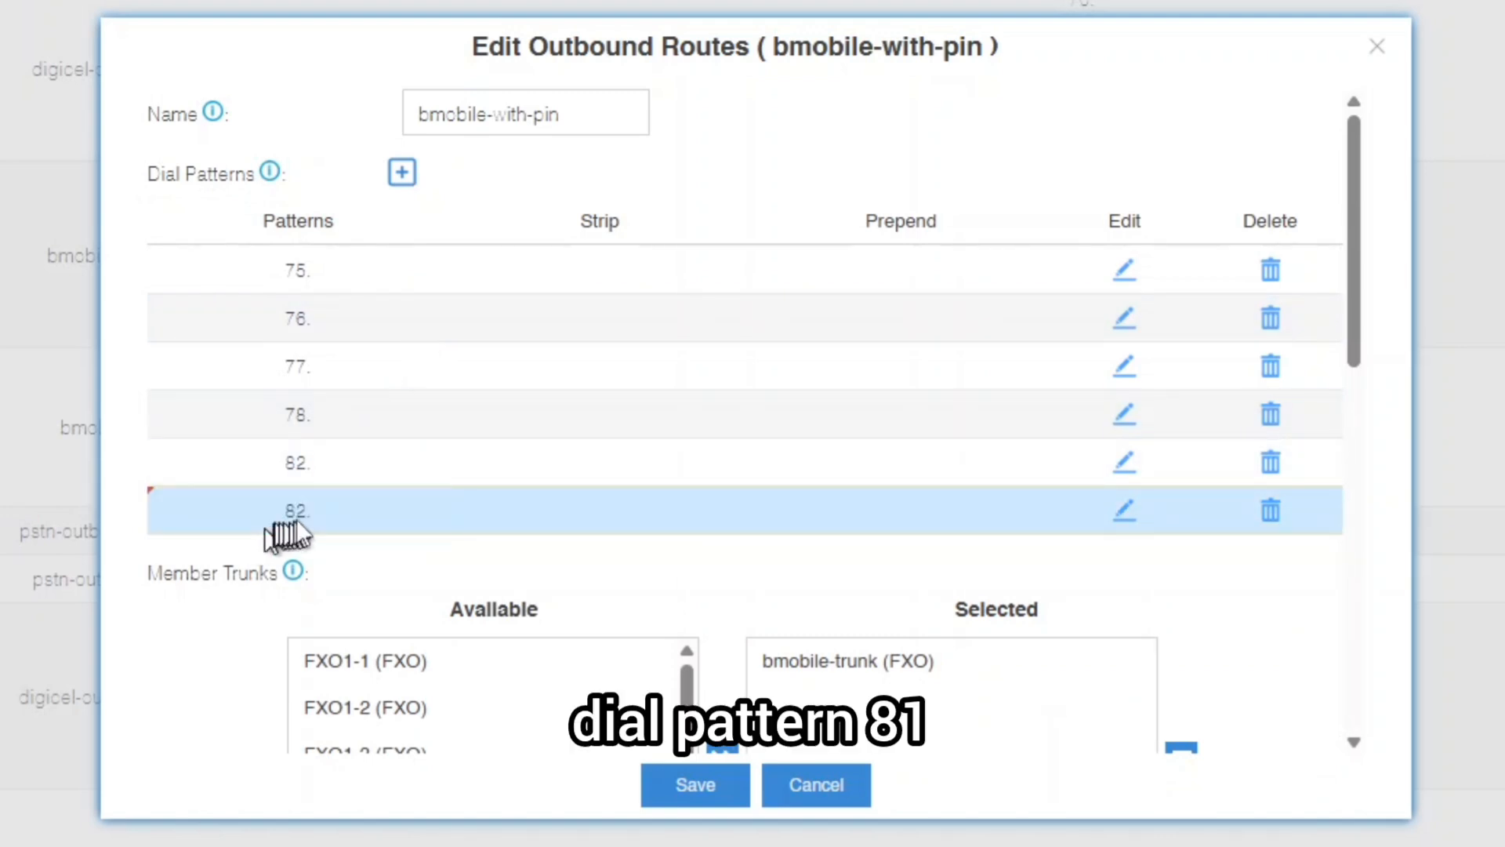
Step: Set the fifth dial pattern of bmobile-with-pin to "81.", then save the route and apply the configuration changes
{"action": "left_click", "coordinate": [311, 460]}
{"action": "key", "text": "BackSpace"}
{"action": "key", "text": "BackSpace"}
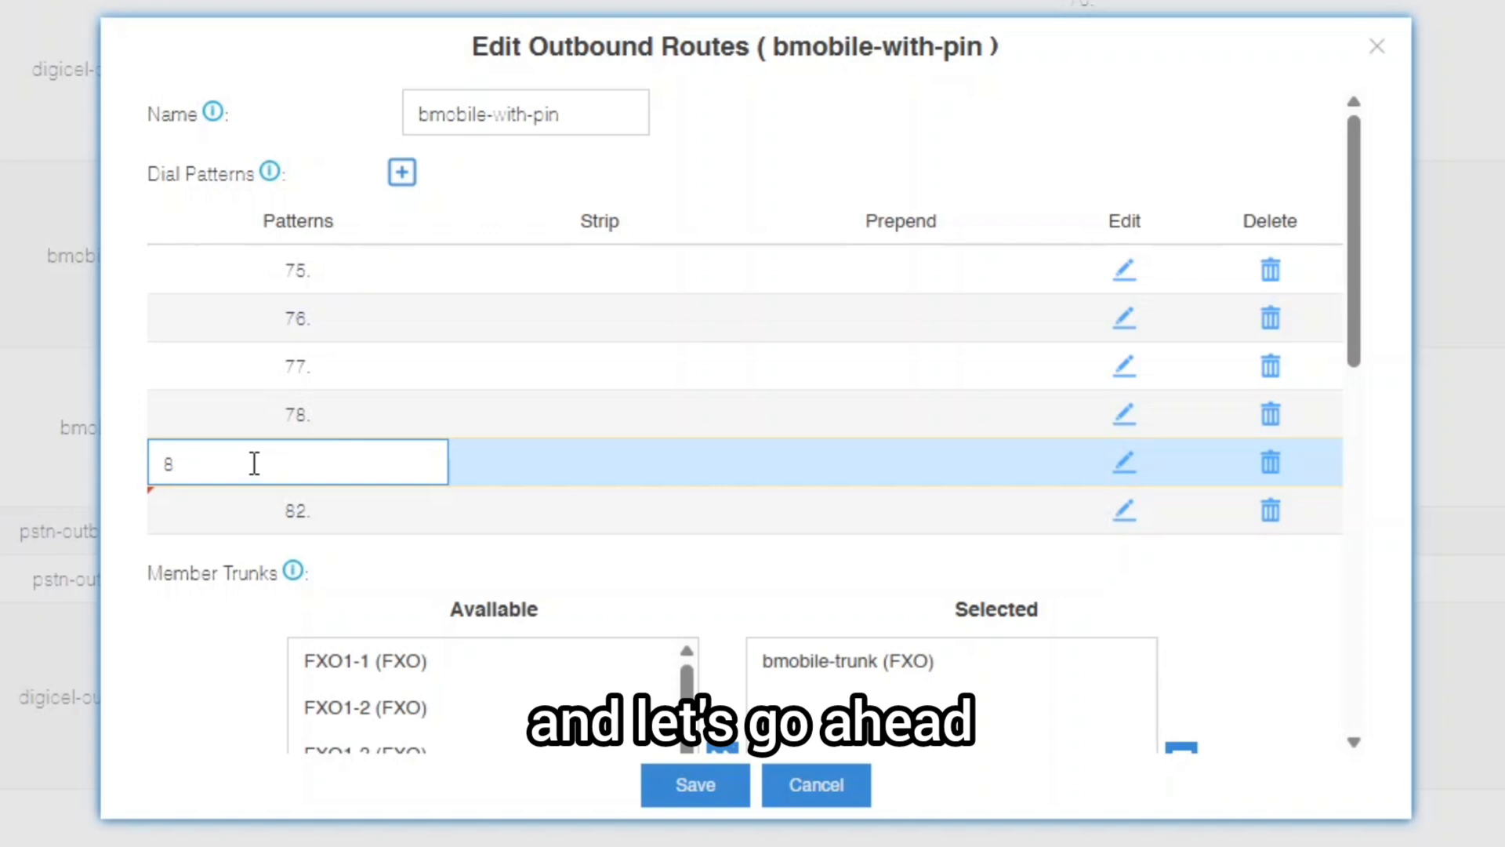
{"action": "type", "text": "1."}
{"action": "key", "text": "Return"}
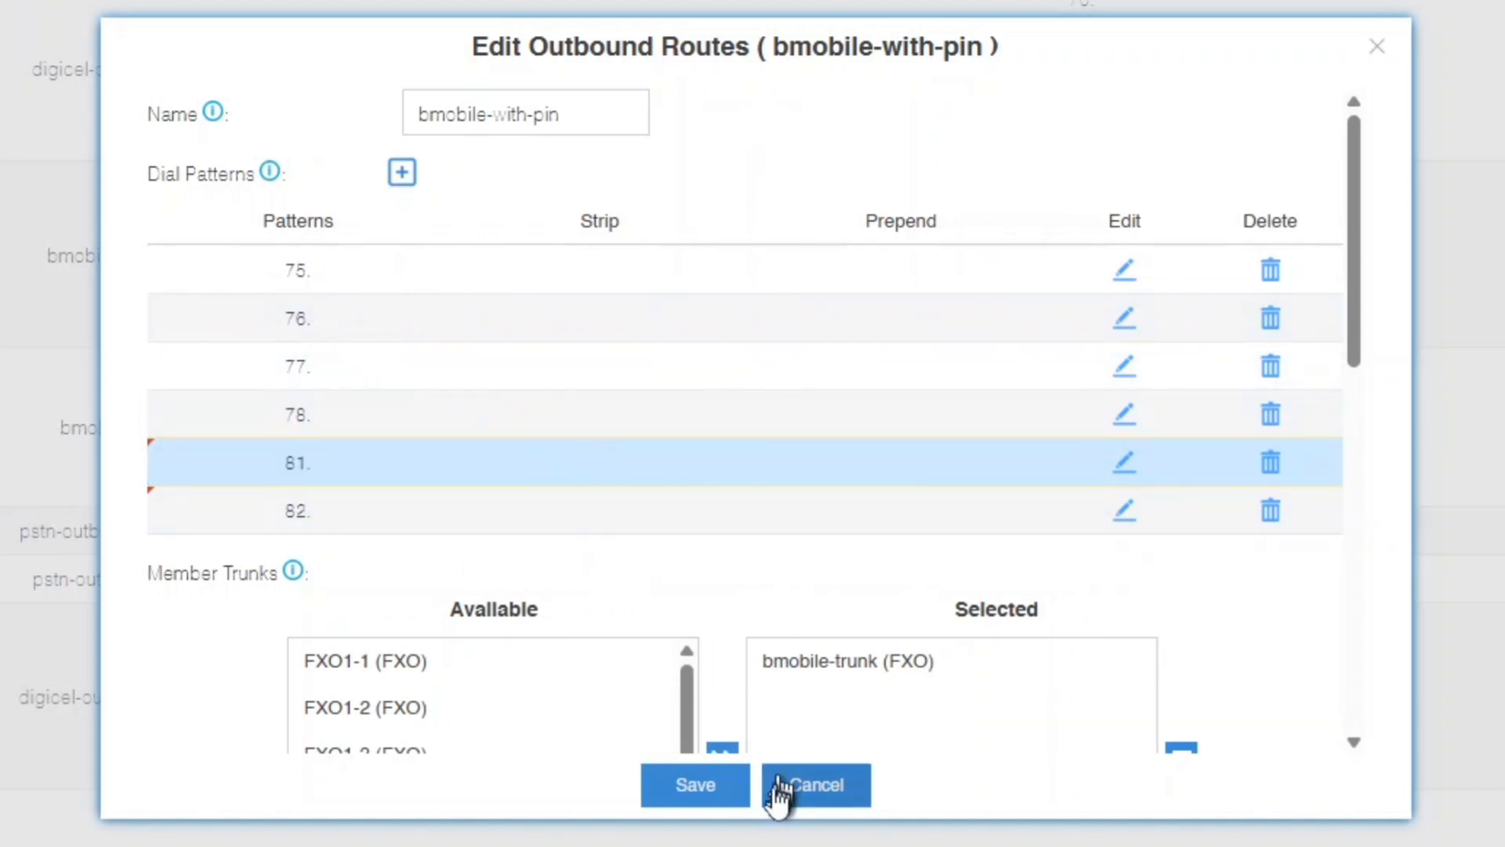
{"action": "left_click", "coordinate": [696, 785]}
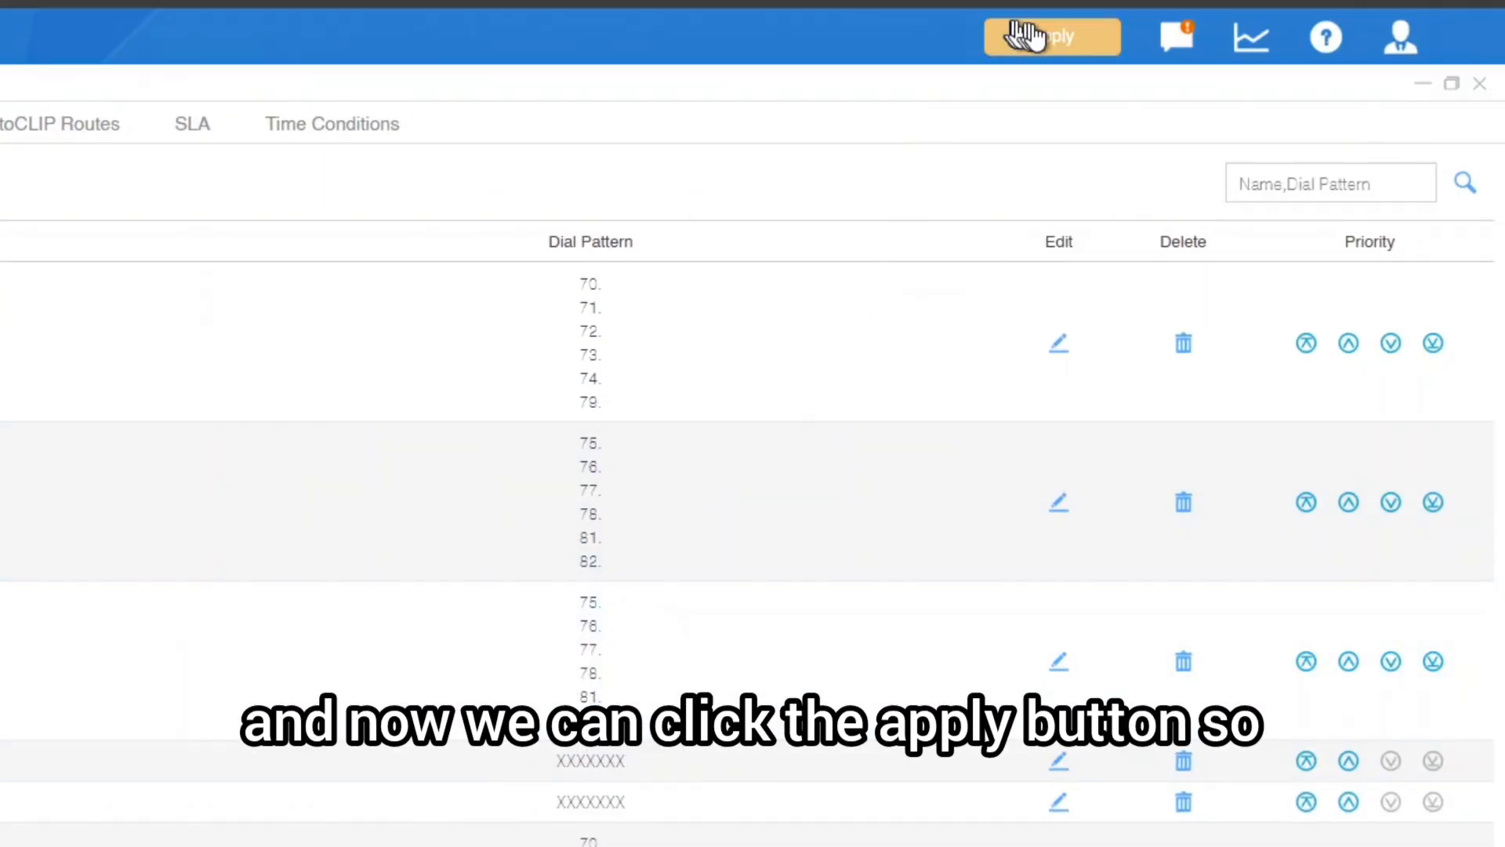
{"action": "left_click", "coordinate": [1036, 36]}
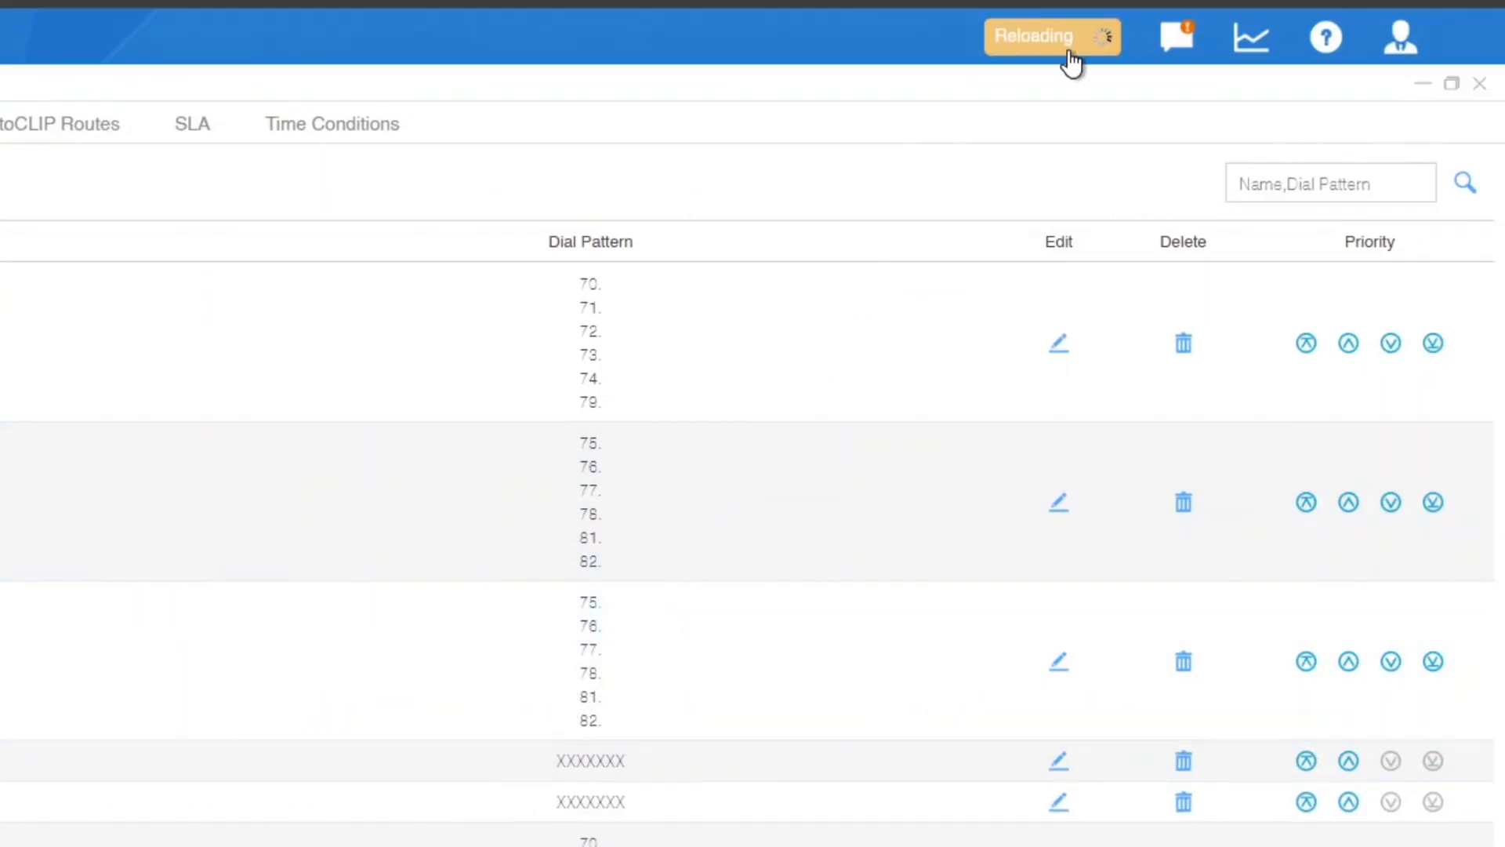